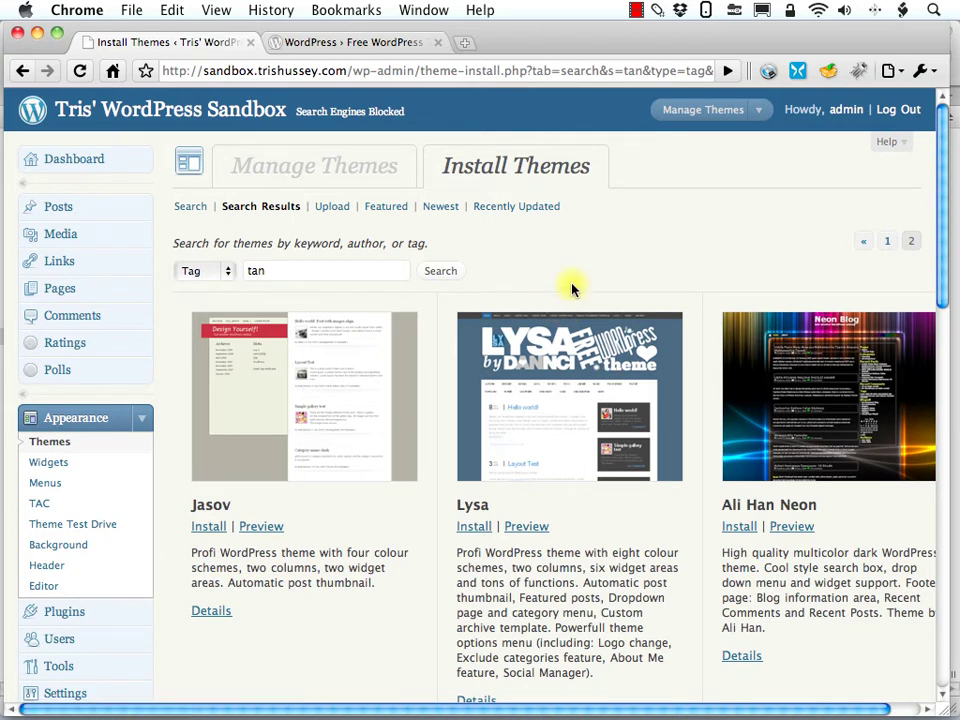
# Scroll the theme results to Desk Mess Mirrored and open its preview
pyautogui.scroll(-1, 576, 287)
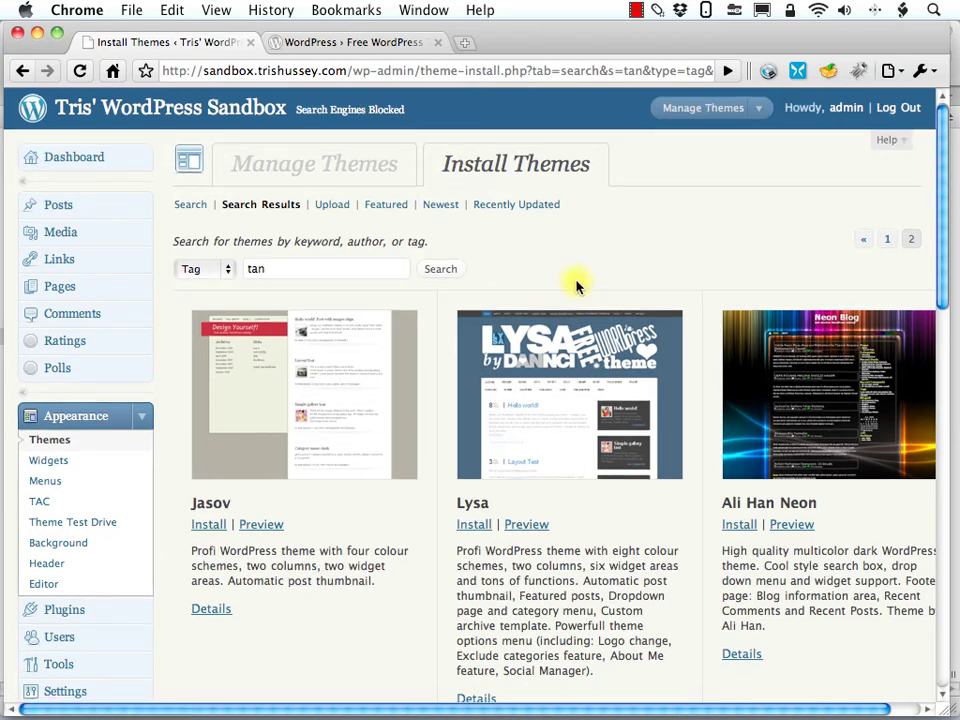
pyautogui.scroll(-10, 606, 221)
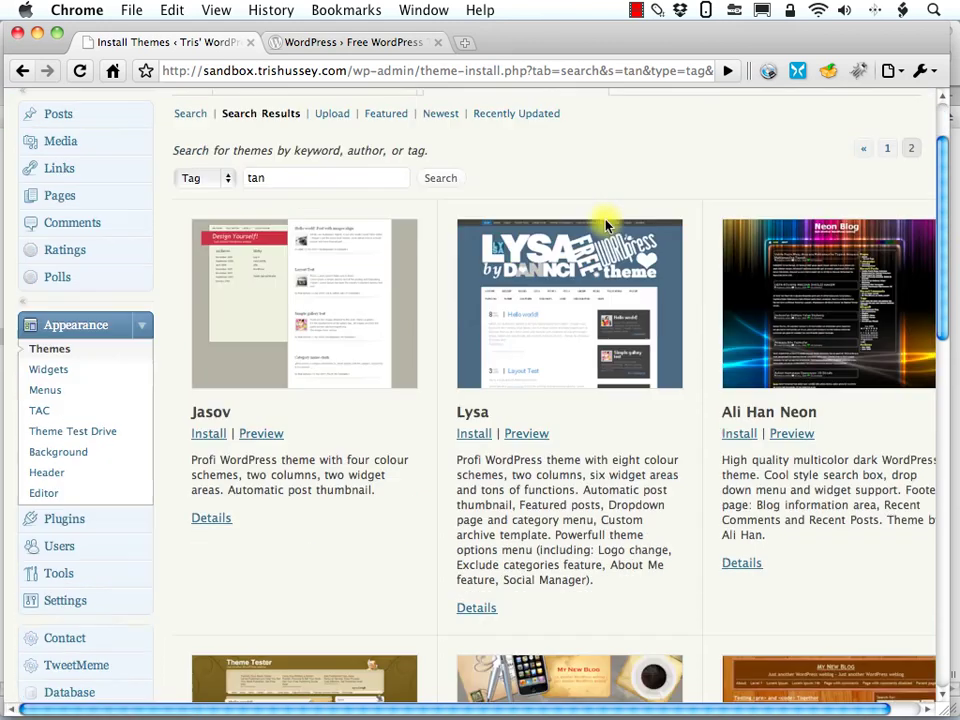
pyautogui.scroll(6, 606, 224)
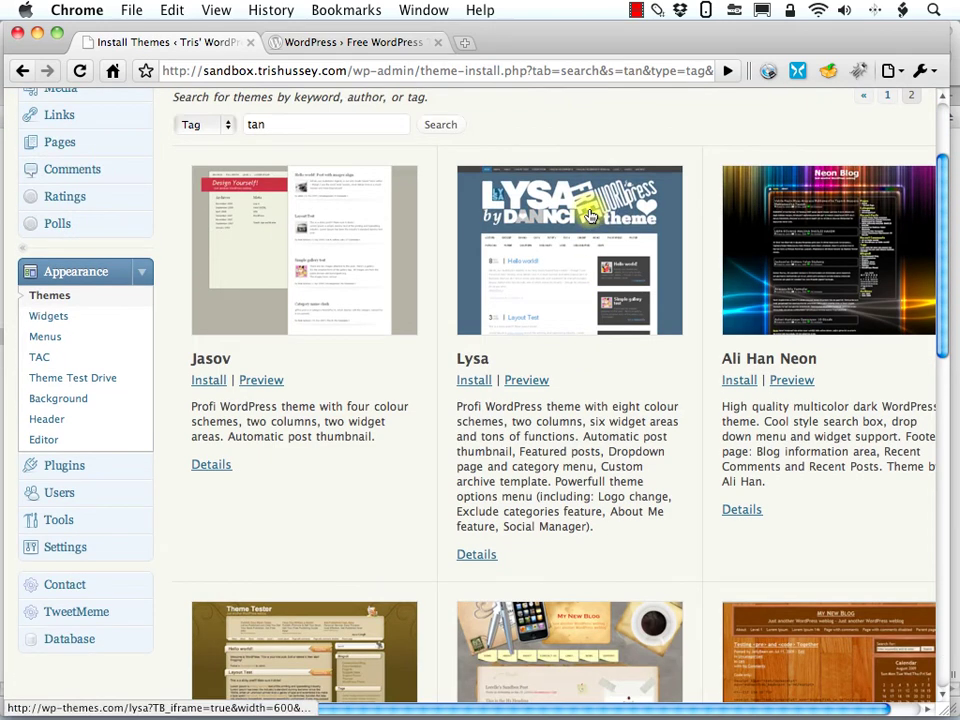
pyautogui.scroll(3, 600, 220)
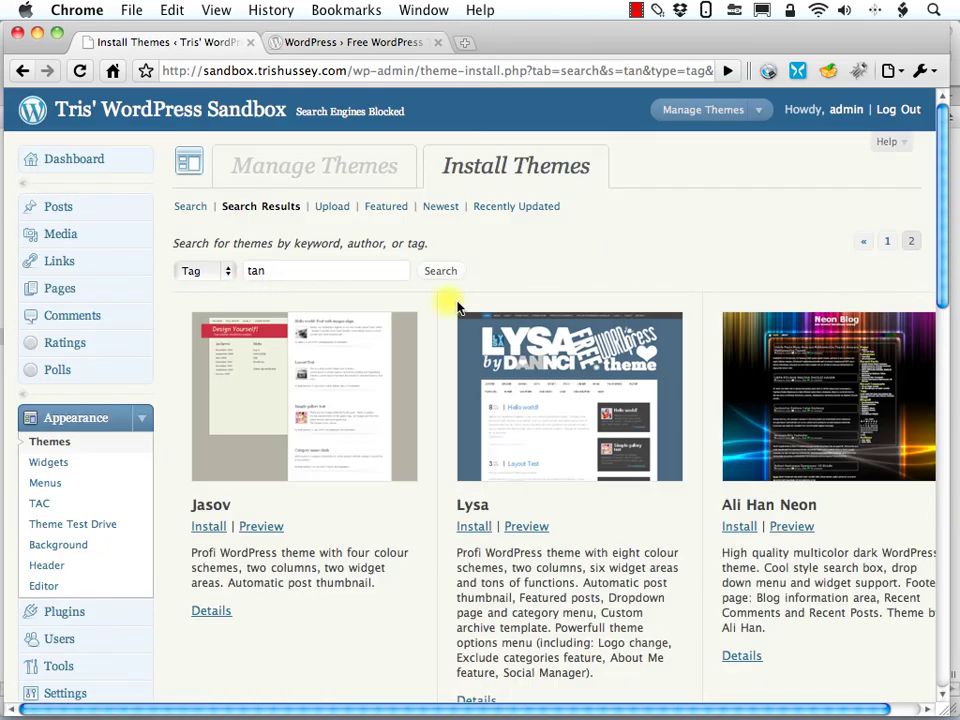
pyautogui.scroll(-8, 502, 312)
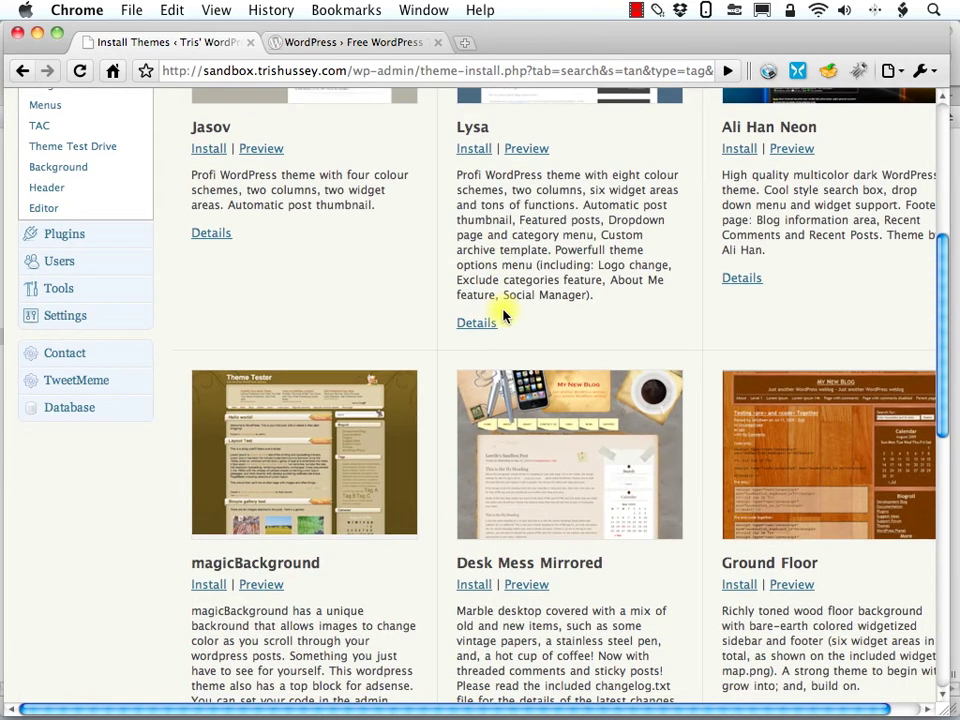
pyautogui.scroll(-4, 503, 315)
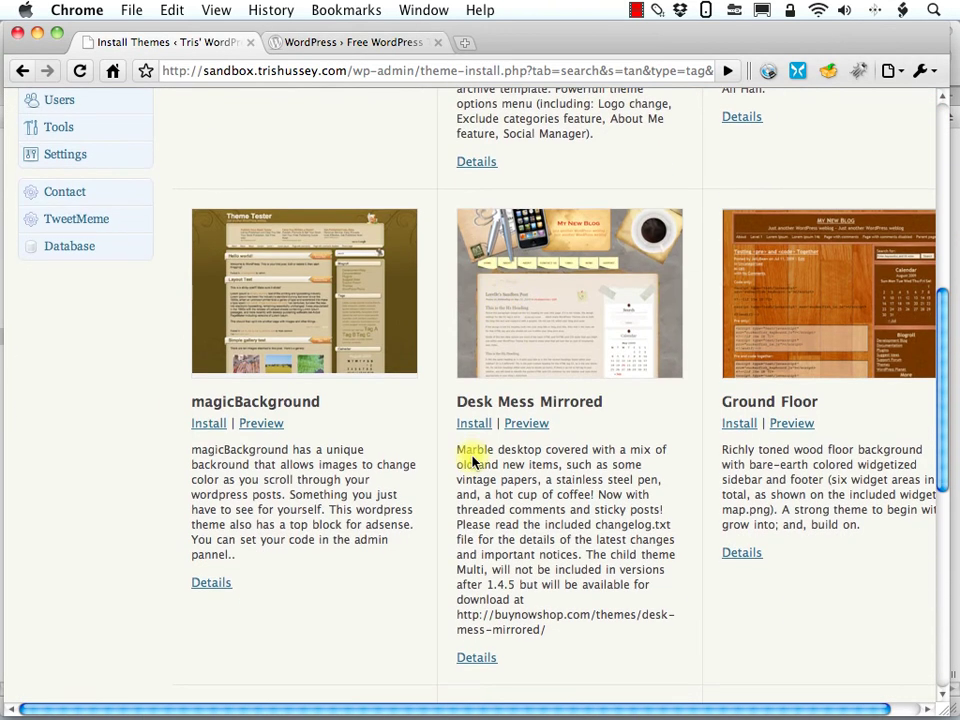
pyautogui.click(525, 424)
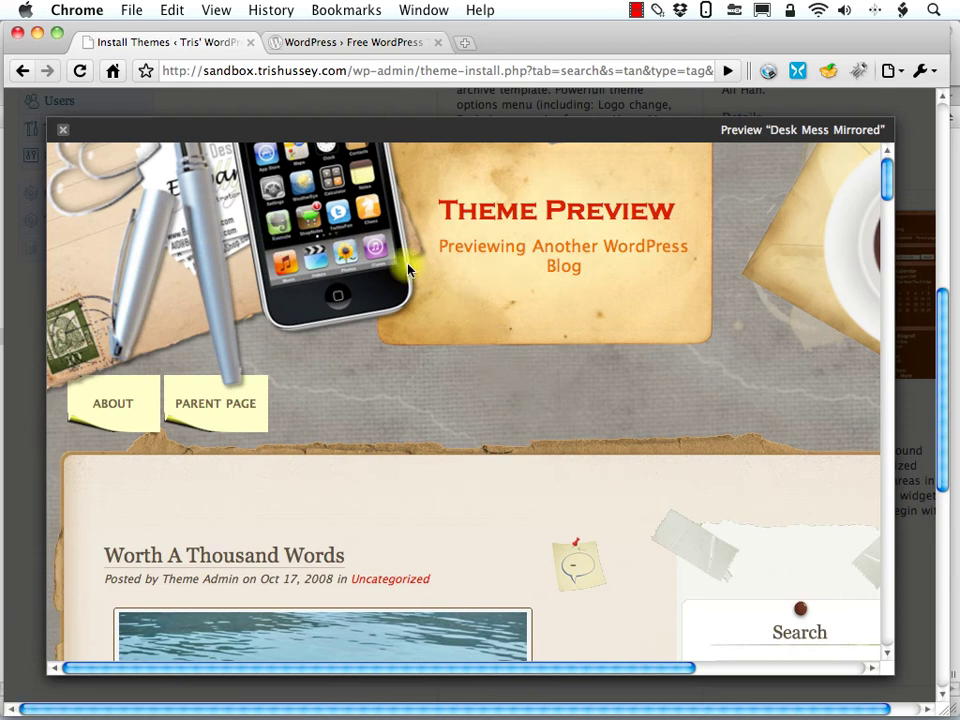
# Scroll through the Desk Mess Mirrored preview's sample blog header and posts
pyautogui.scroll(-6, 653, 283)
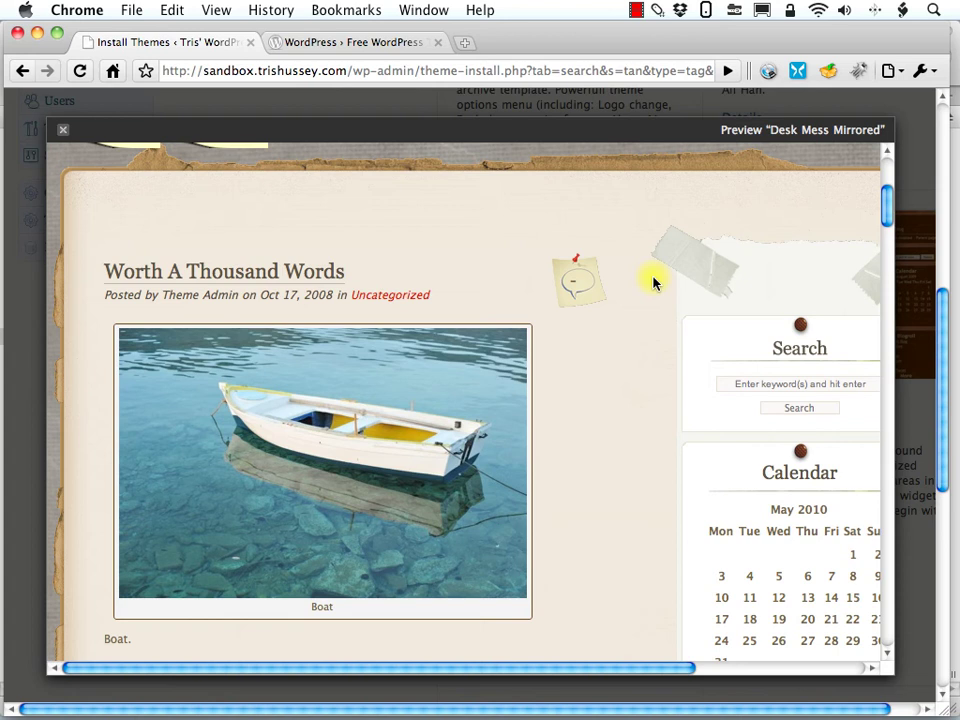
pyautogui.scroll(-10, 653, 283)
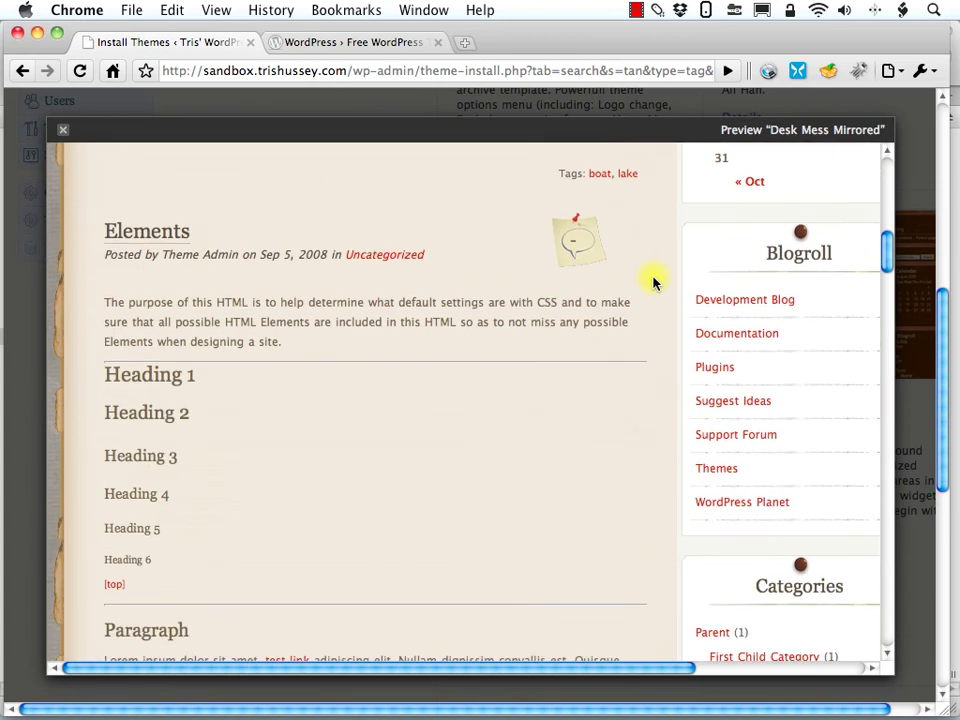
pyautogui.scroll(-13, 579, 286)
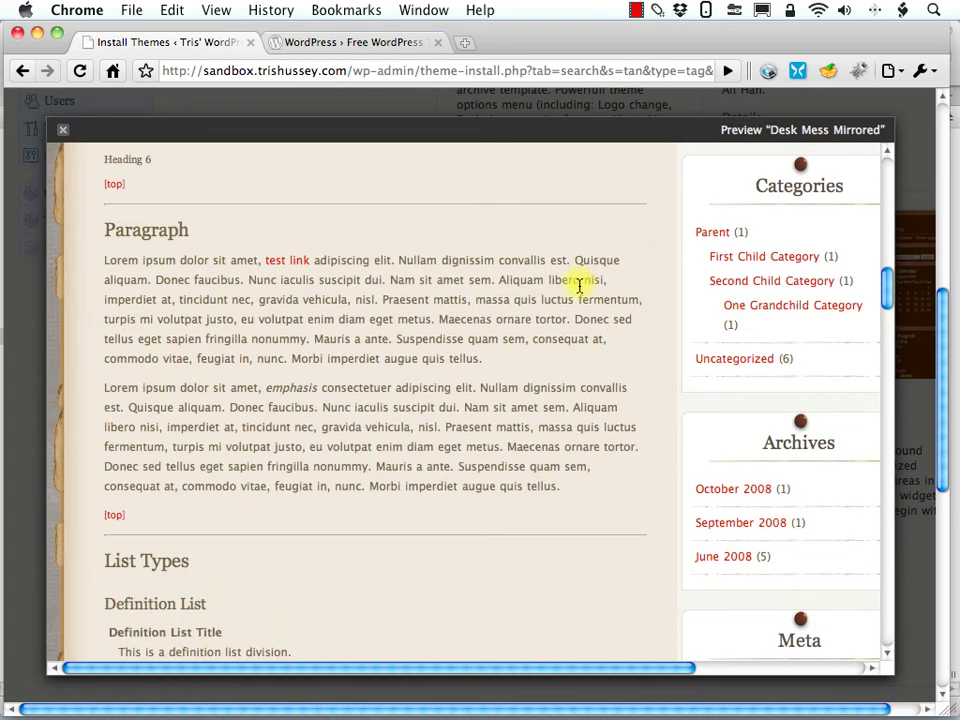
pyautogui.scroll(20, 654, 306)
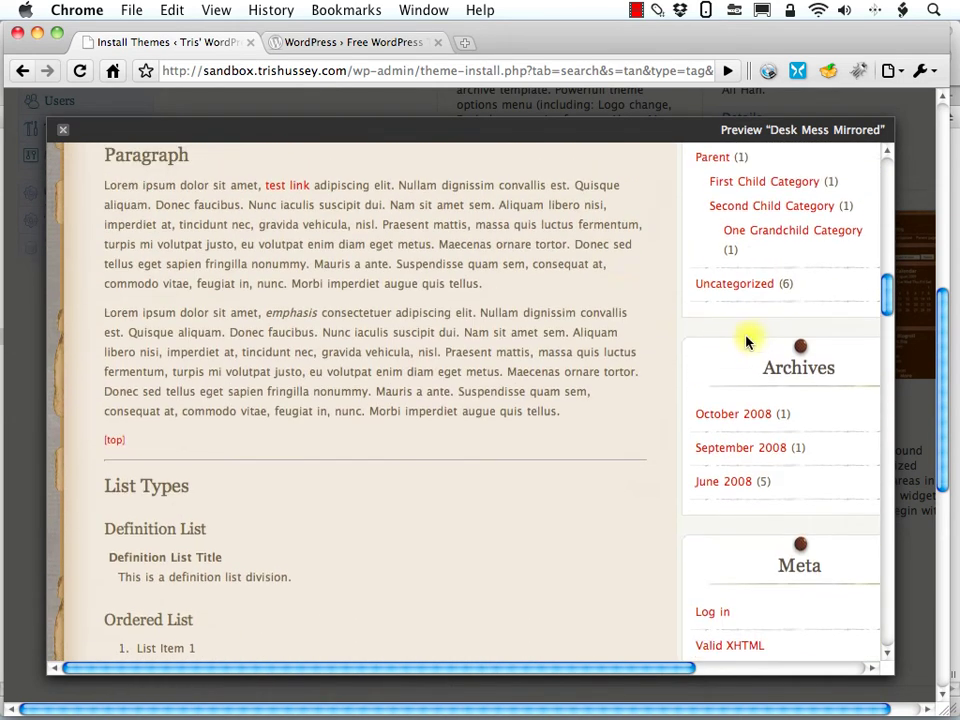
pyautogui.scroll(10, 536, 316)
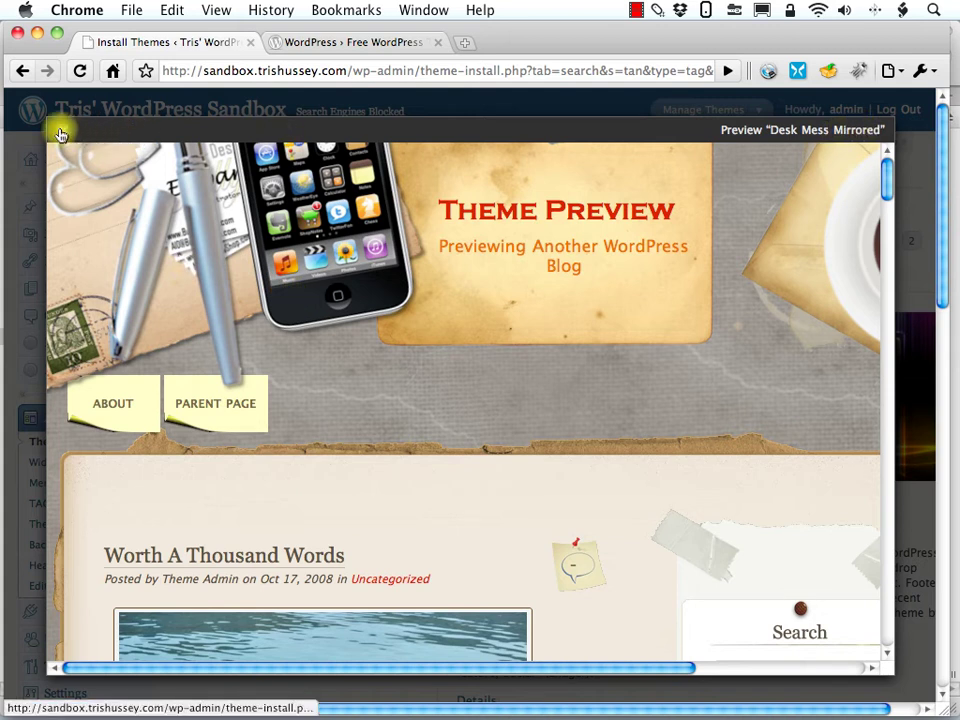
# Close the preview and install the Desk Mess Mirrored 1.5.1 theme, confirming Install Now
pyautogui.click(61, 129)
pyautogui.scroll(-5, 470, 326)
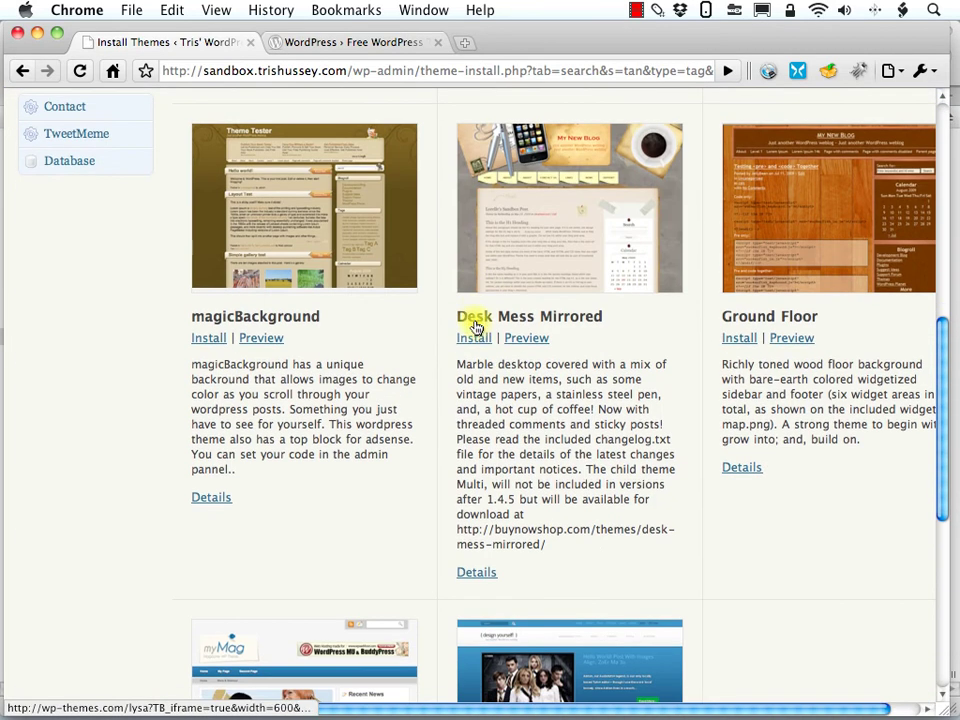
pyautogui.click(475, 340)
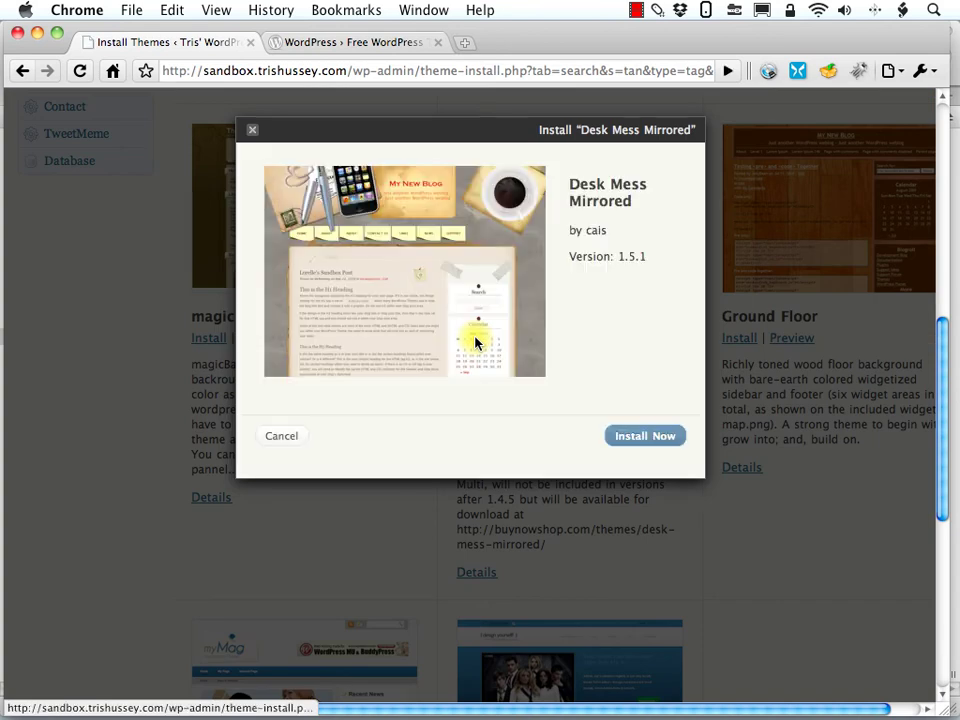
pyautogui.click(640, 441)
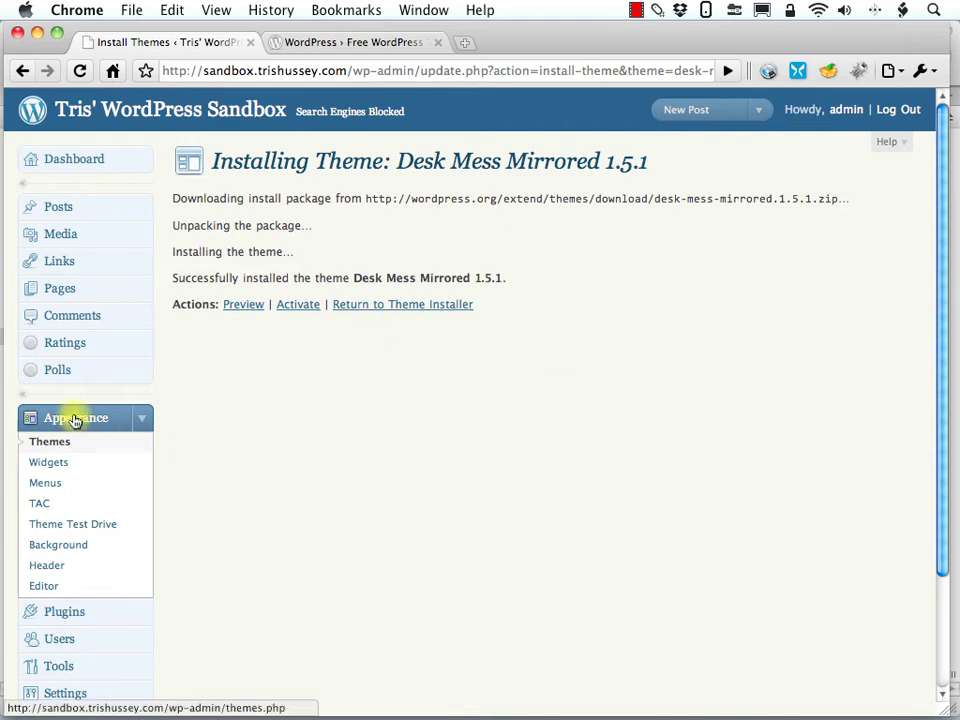
# Go to the installed themes list and find Desk Mess Mirrored among available themes
pyautogui.click(75, 420)
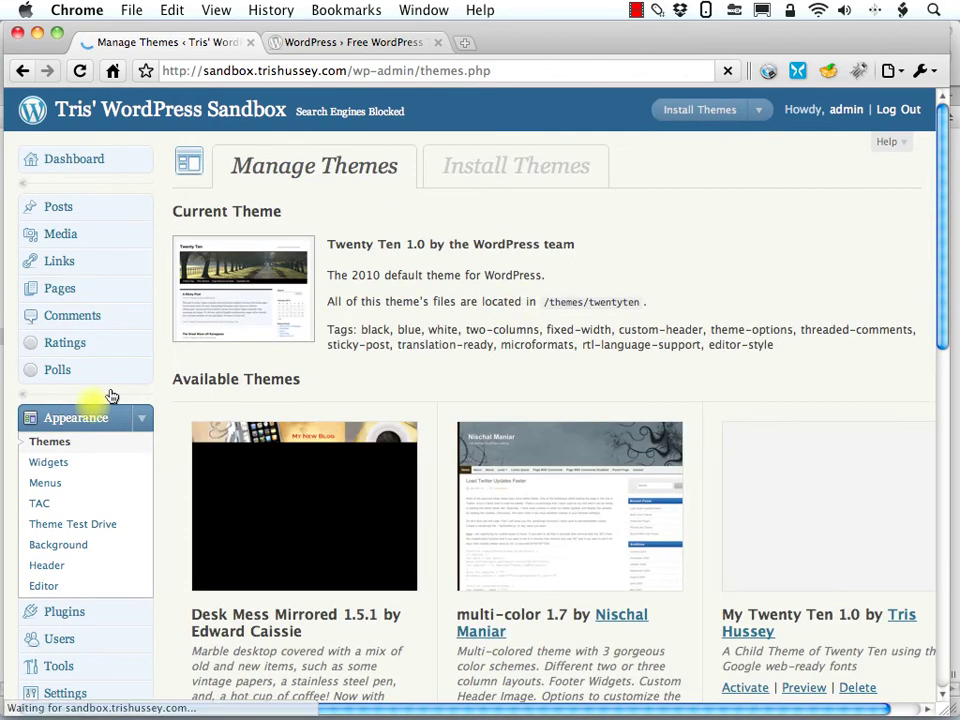
pyautogui.scroll(-6, 579, 300)
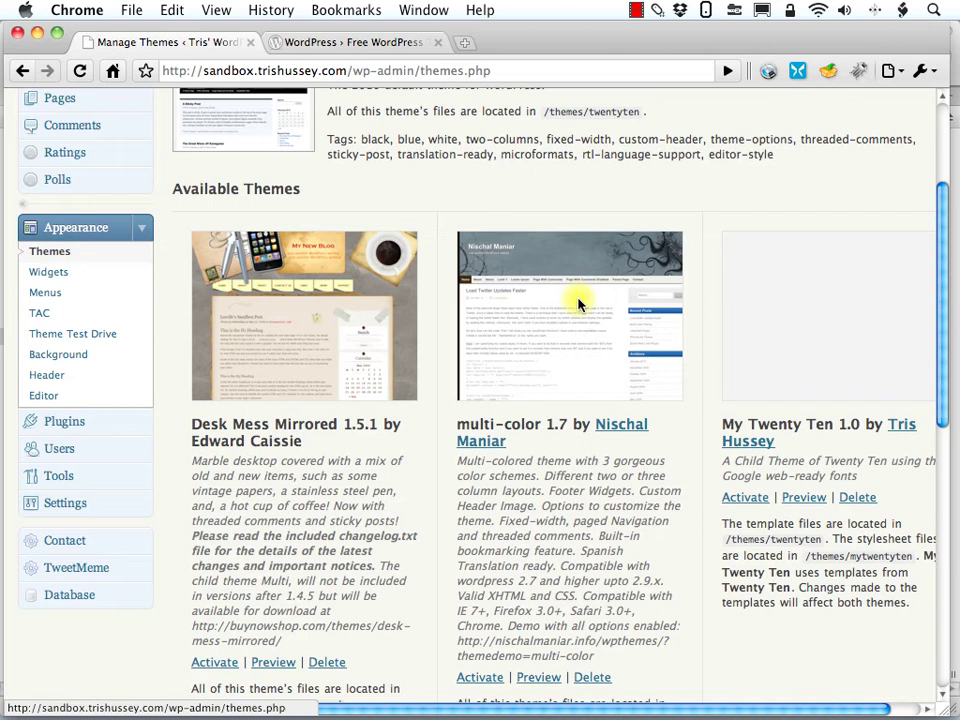
pyautogui.scroll(-2, 579, 305)
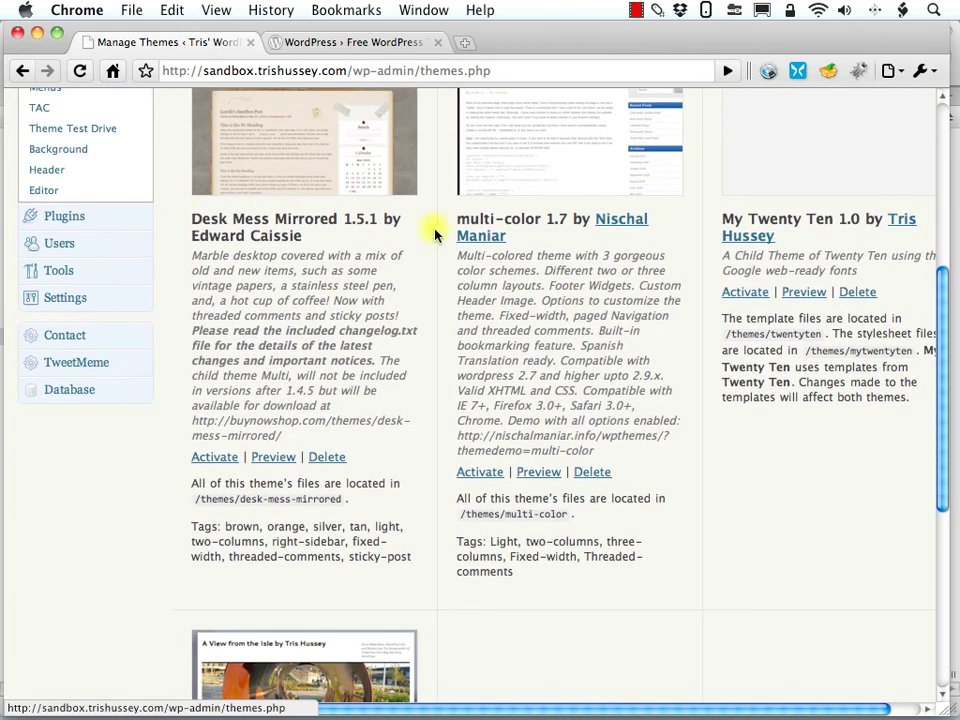
pyautogui.scroll(6, 276, 190)
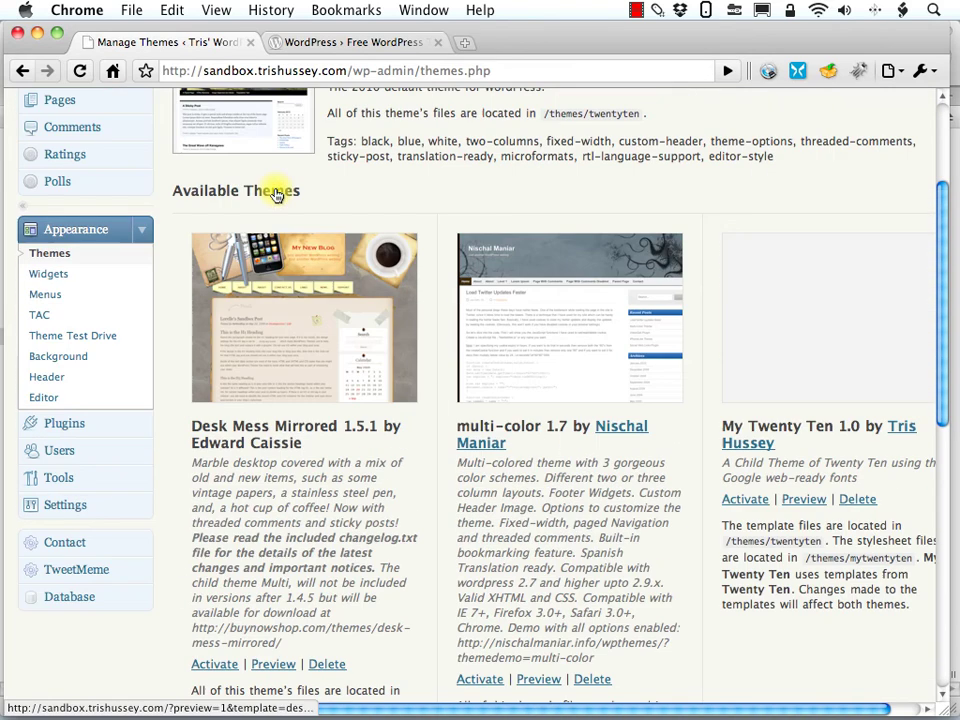
pyautogui.scroll(-3, 276, 195)
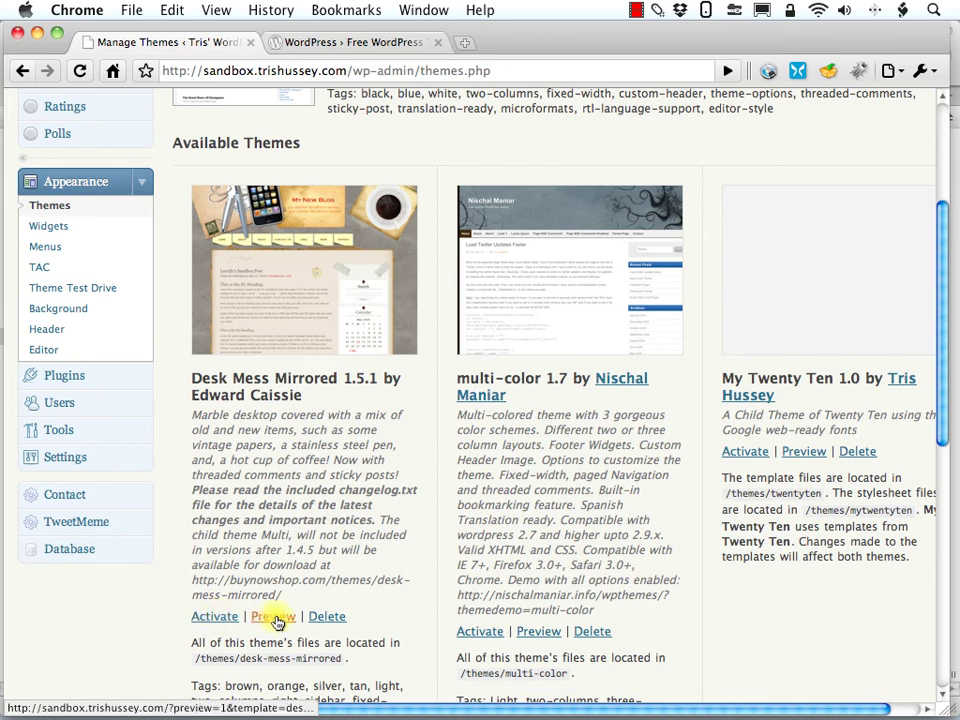
# Preview Desk Mess Mirrored with the site's own posts, scroll through it, then close it
pyautogui.click(275, 619)
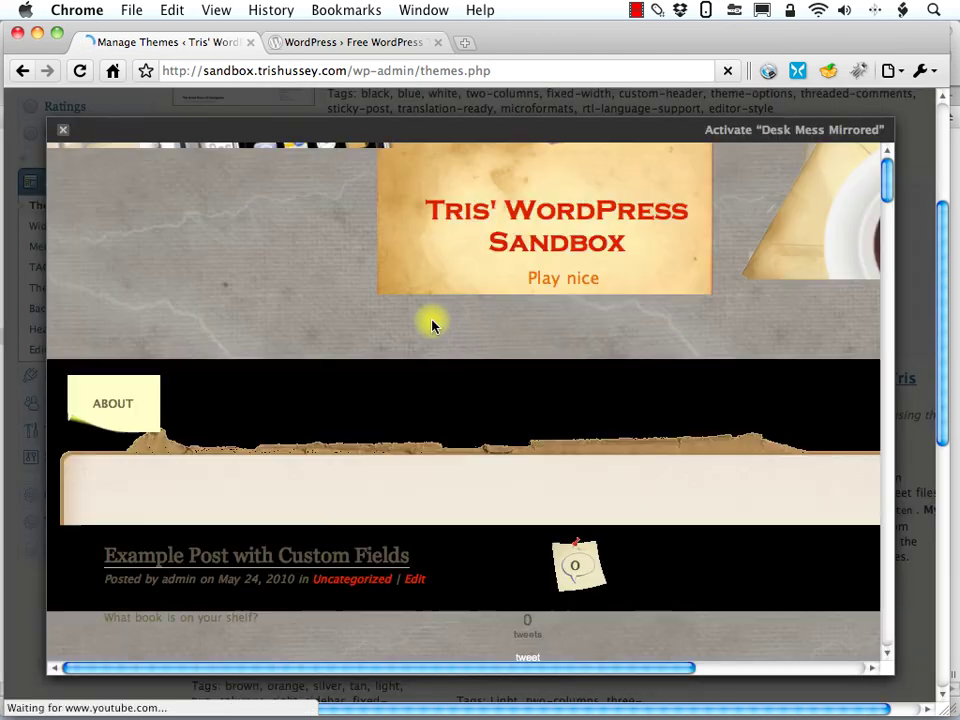
pyautogui.scroll(-3, 432, 325)
pyautogui.scroll(-4, 430, 323)
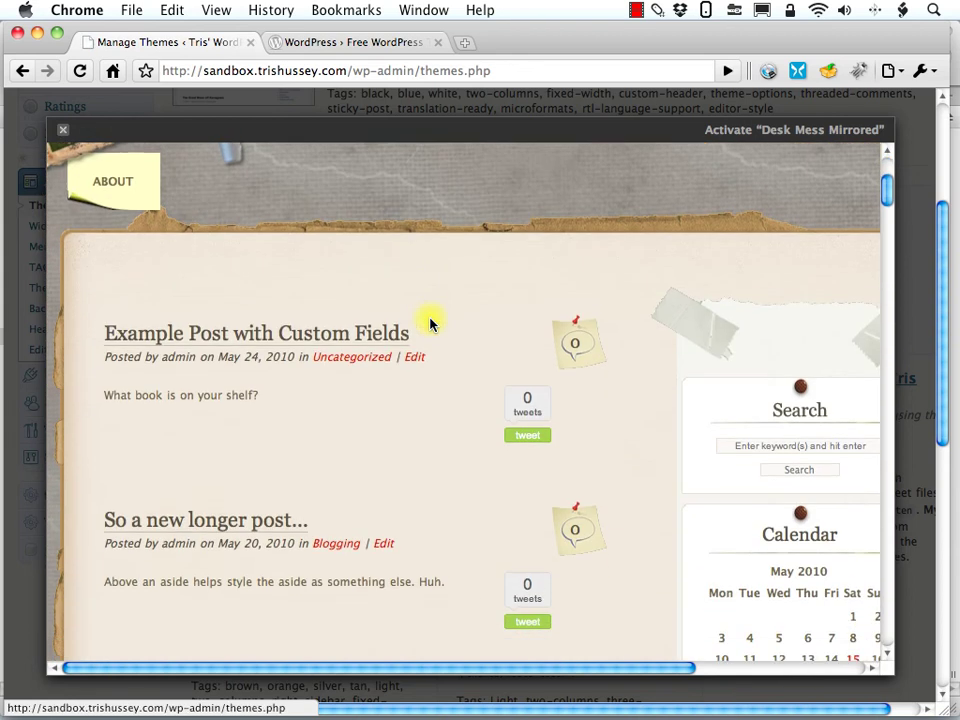
pyautogui.scroll(-10, 430, 323)
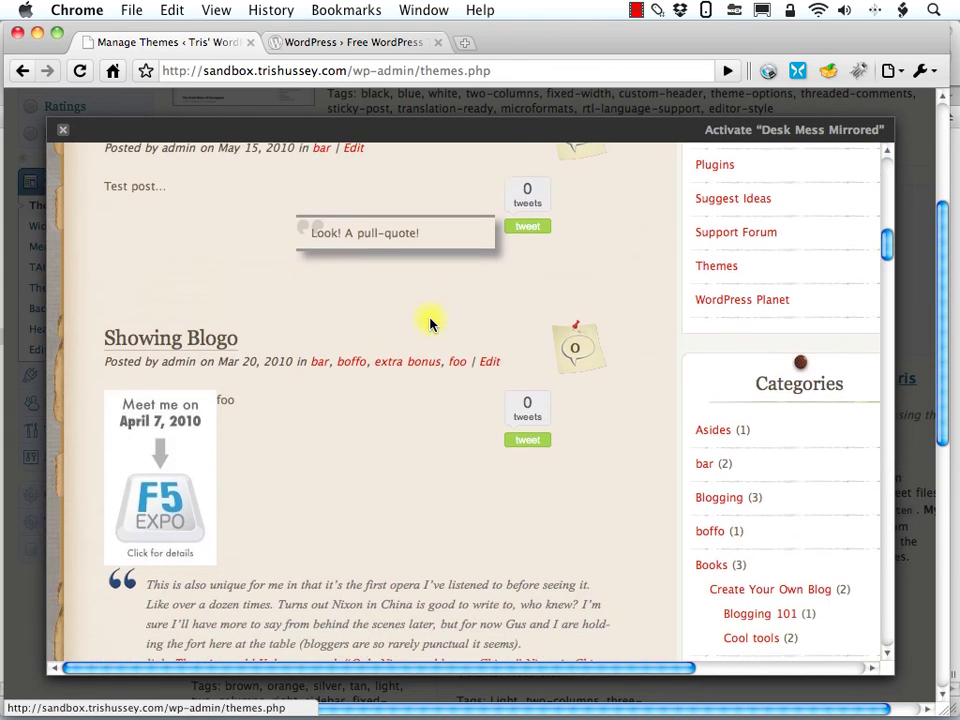
pyautogui.scroll(-10, 430, 323)
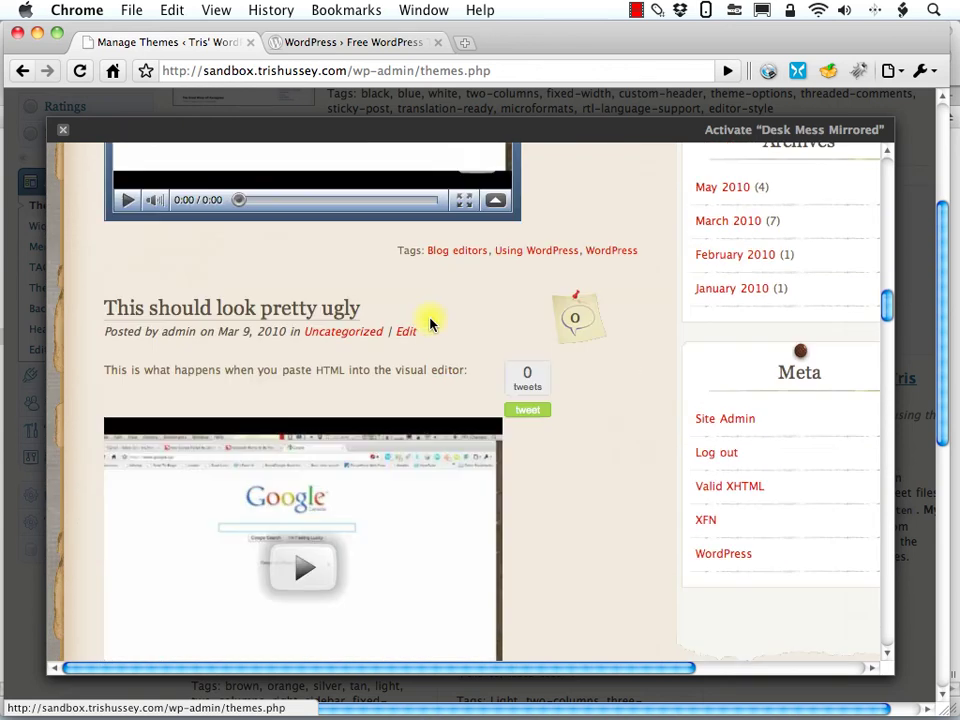
pyautogui.scroll(-20, 430, 323)
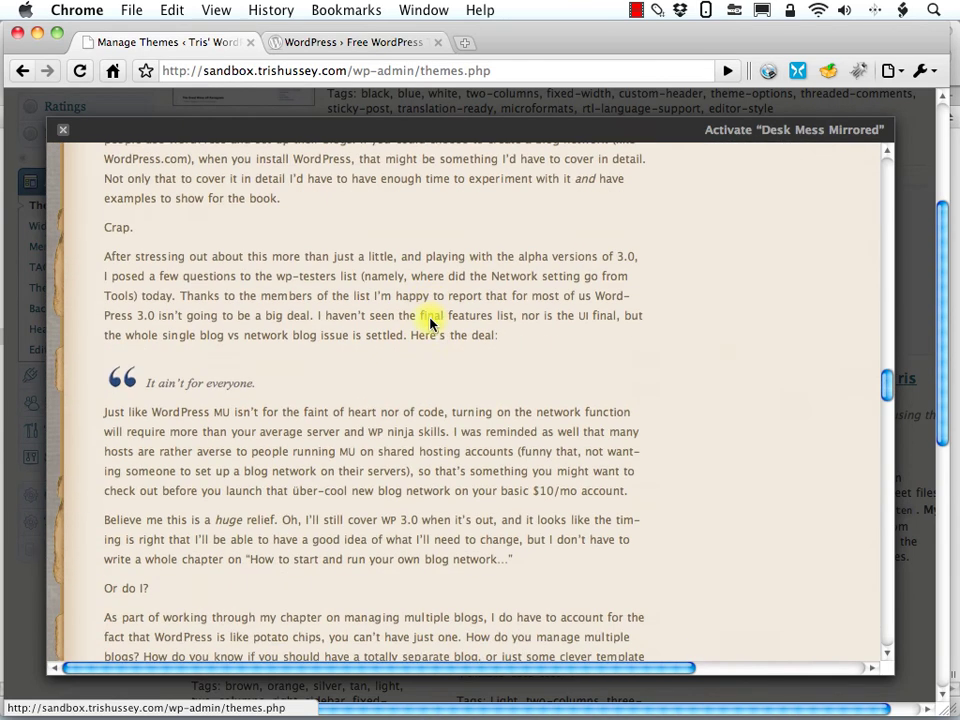
pyautogui.scroll(20, 430, 323)
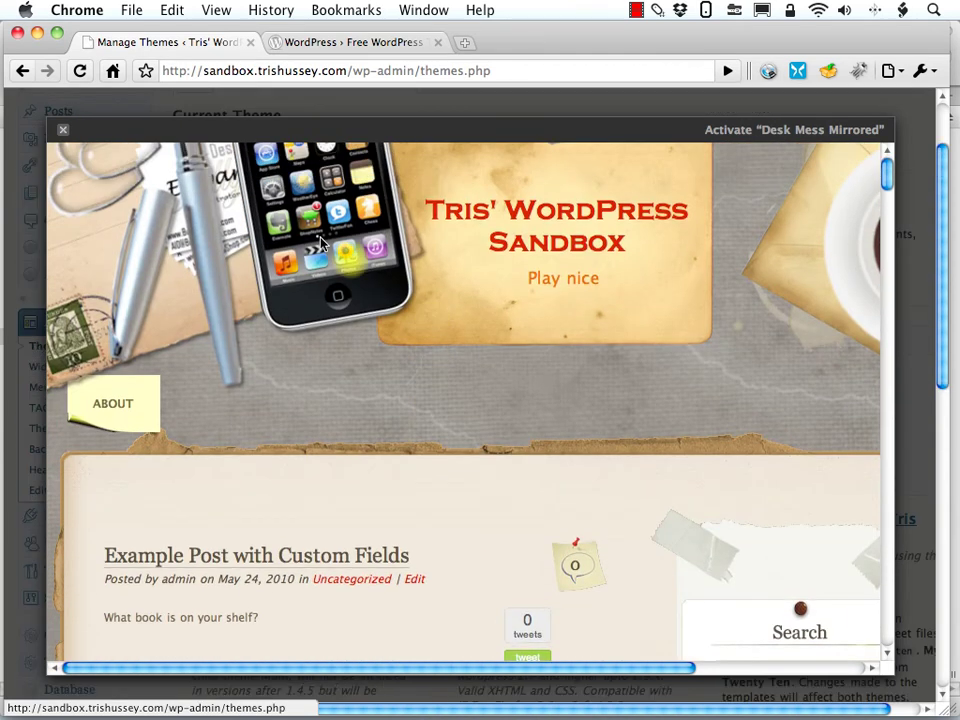
pyautogui.click(61, 136)
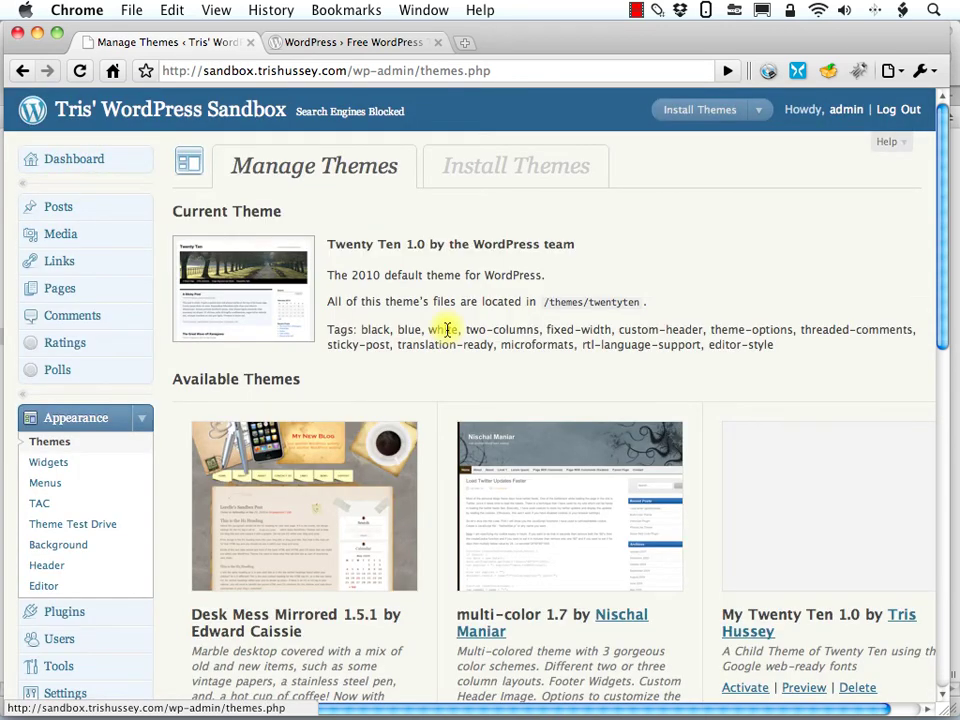
# Switch to the Free Themes Directory and open the Miscellany theme's page
pyautogui.click(366, 45)
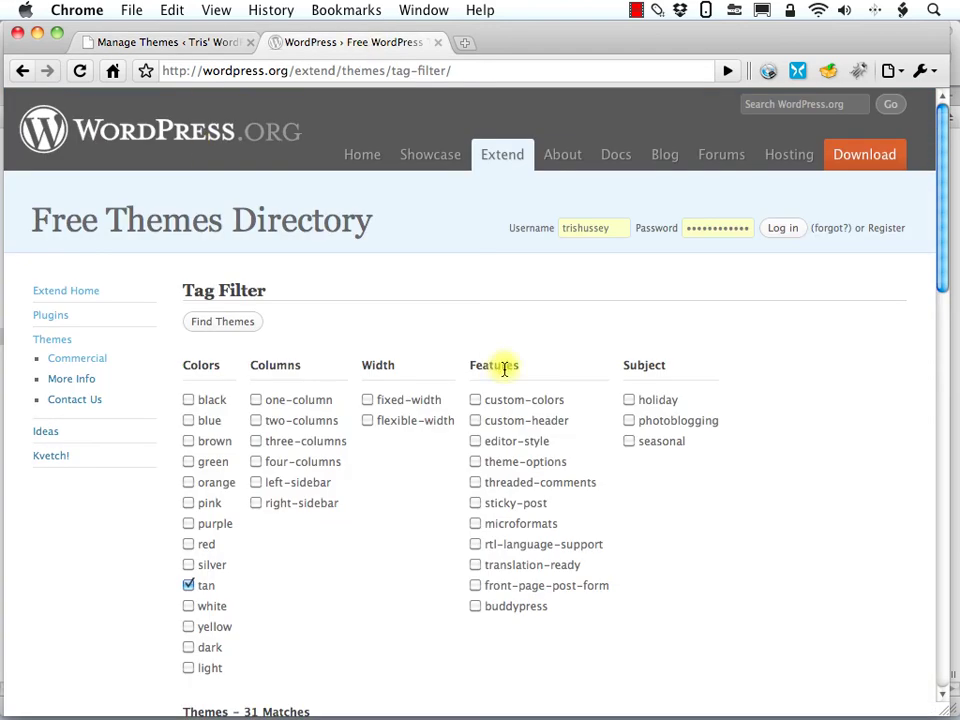
pyautogui.scroll(-5, 492, 352)
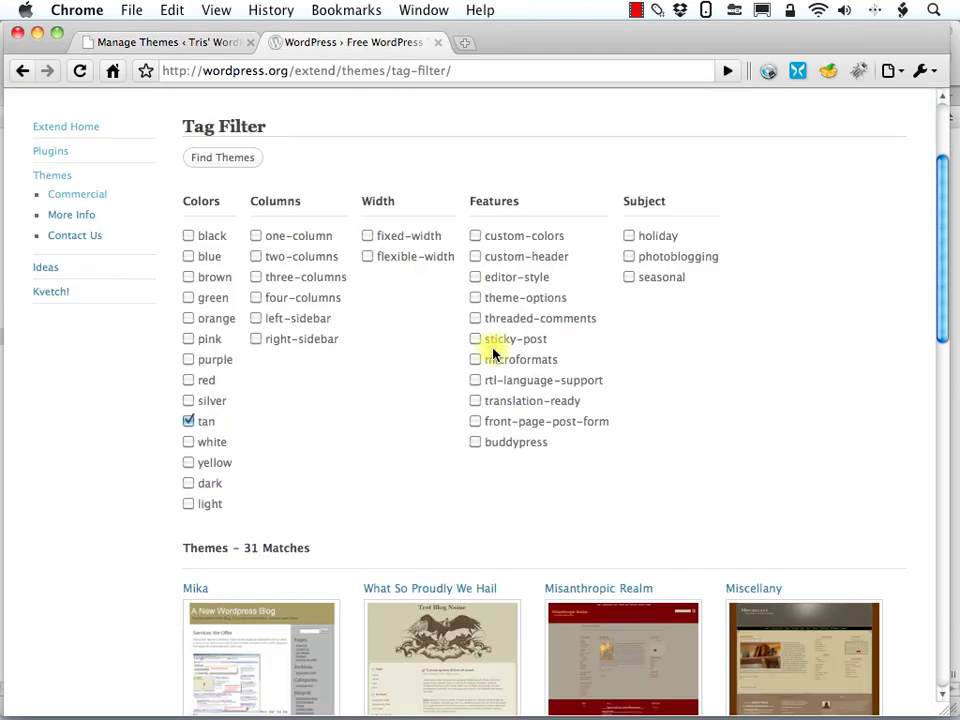
pyautogui.scroll(-3, 492, 352)
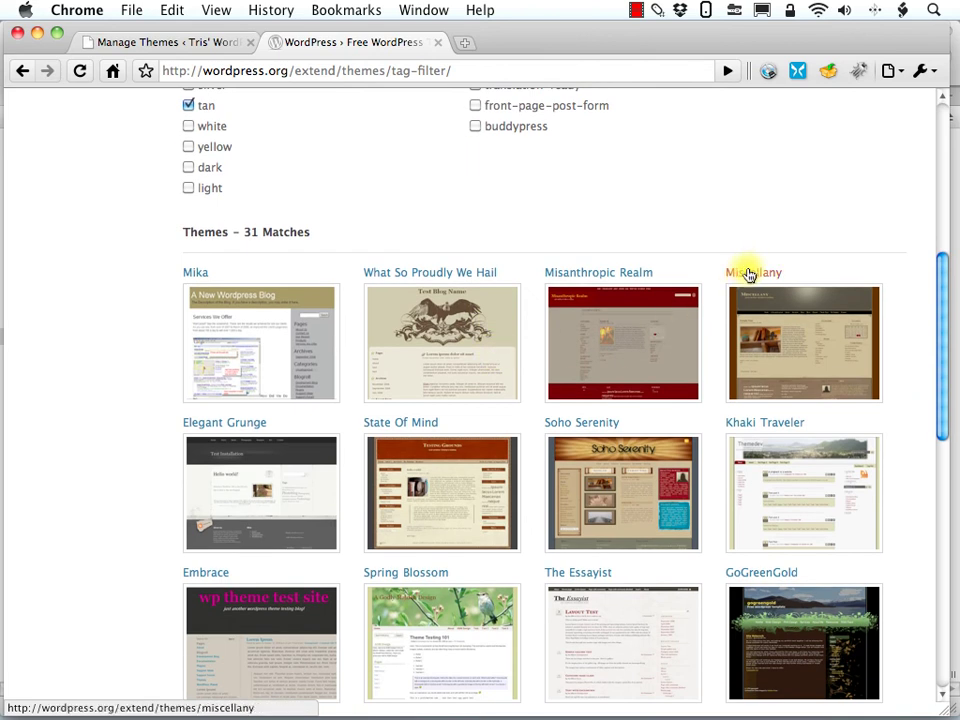
pyautogui.click(752, 278)
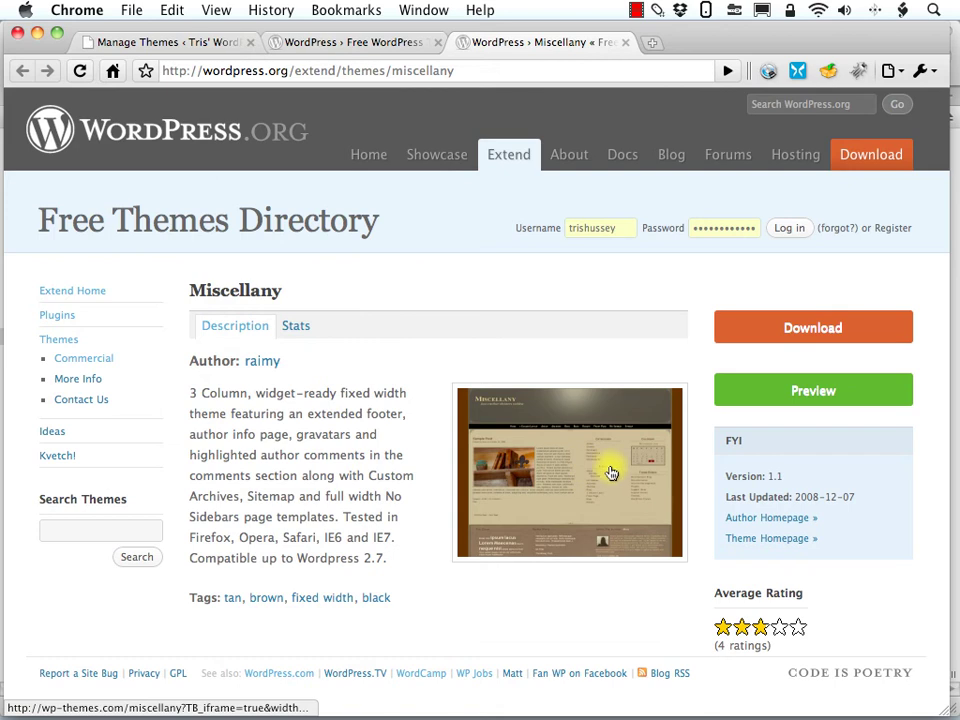
# Preview the Miscellany theme, close the preview, and download miscellany.1.1.zip
pyautogui.click(810, 392)
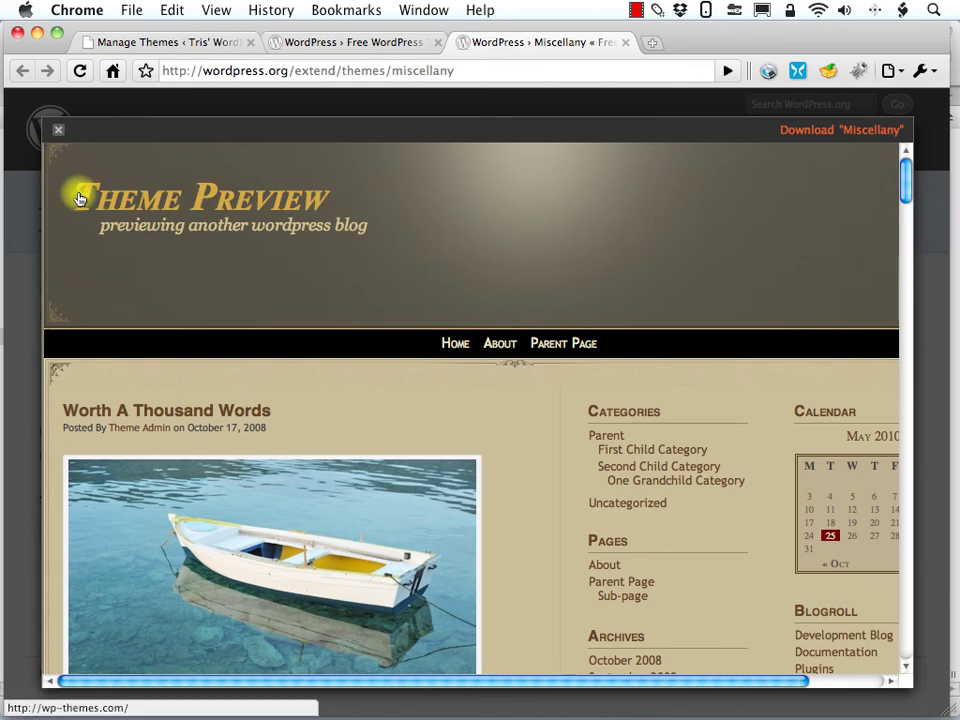
pyautogui.scroll(-7, 565, 402)
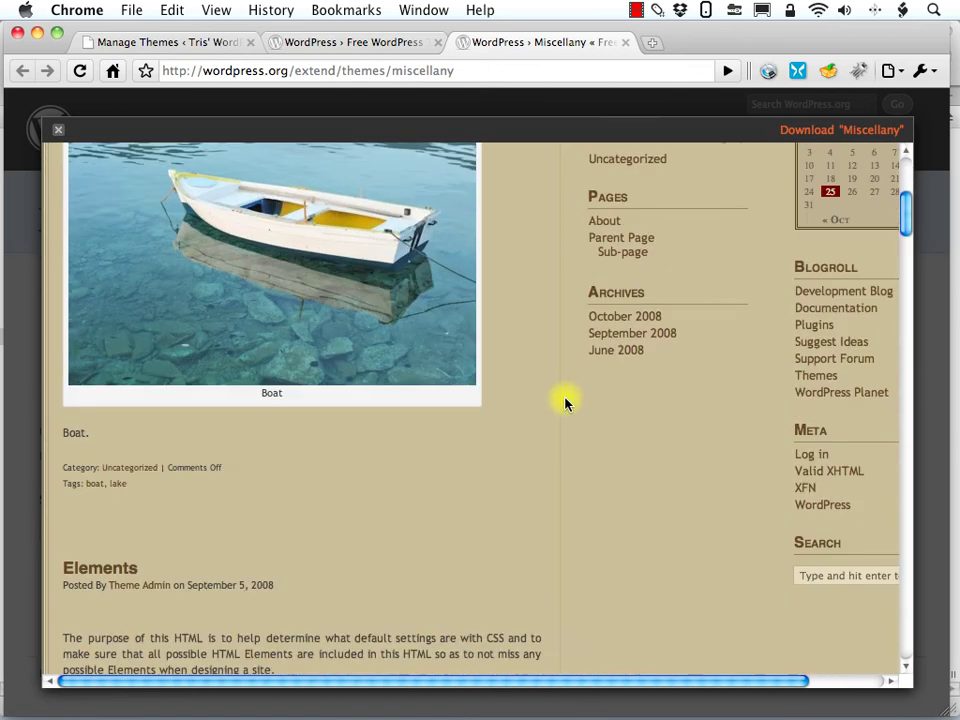
pyautogui.scroll(-20, 565, 402)
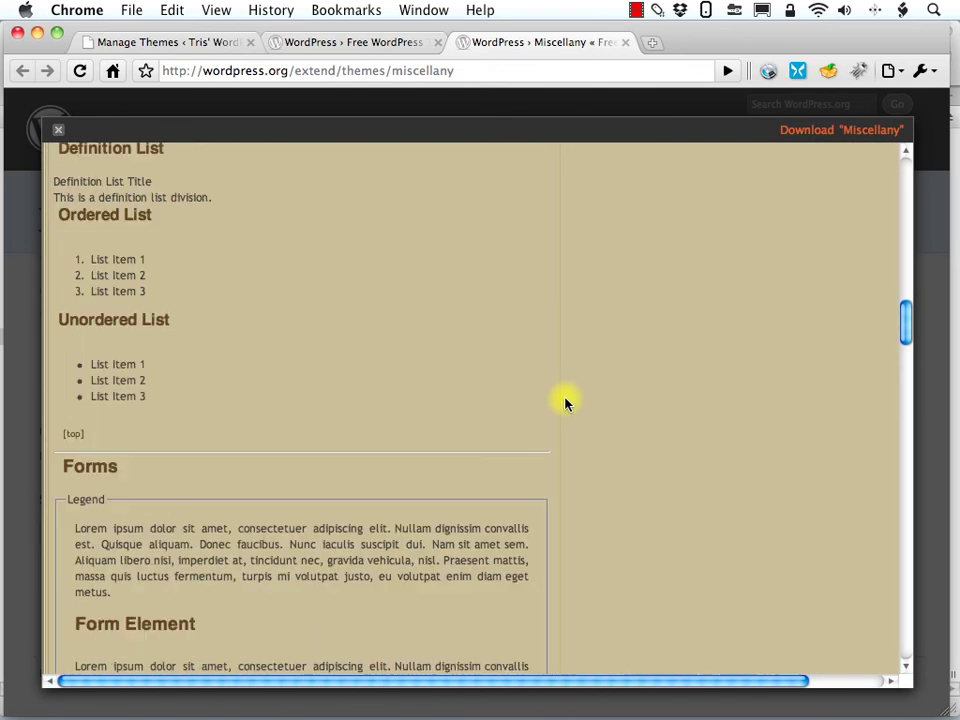
pyautogui.scroll(-20, 565, 402)
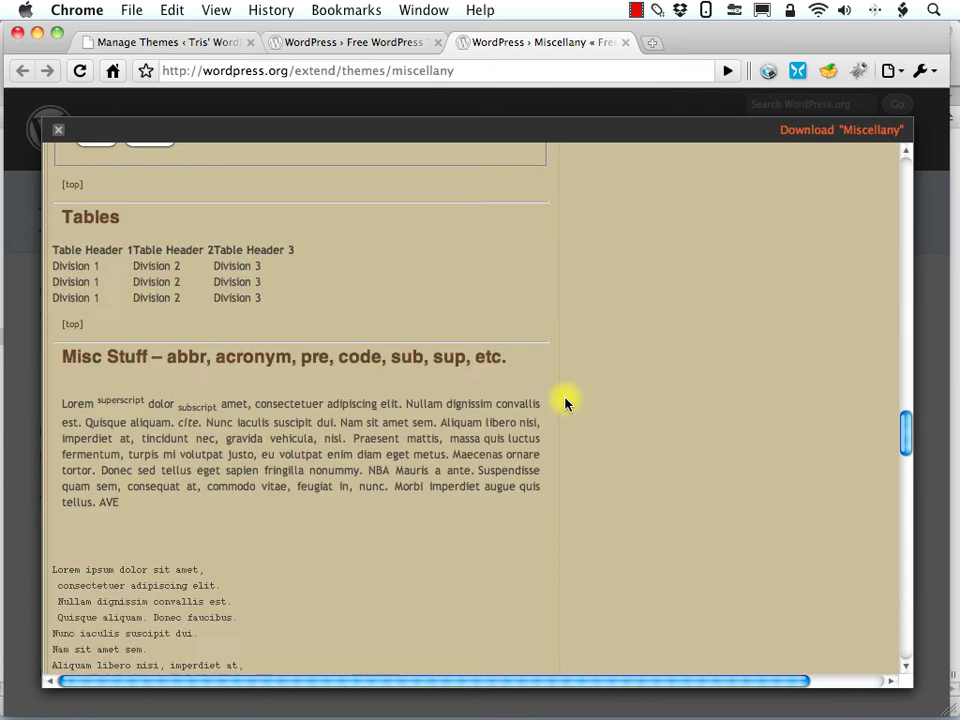
pyautogui.scroll(20, 563, 400)
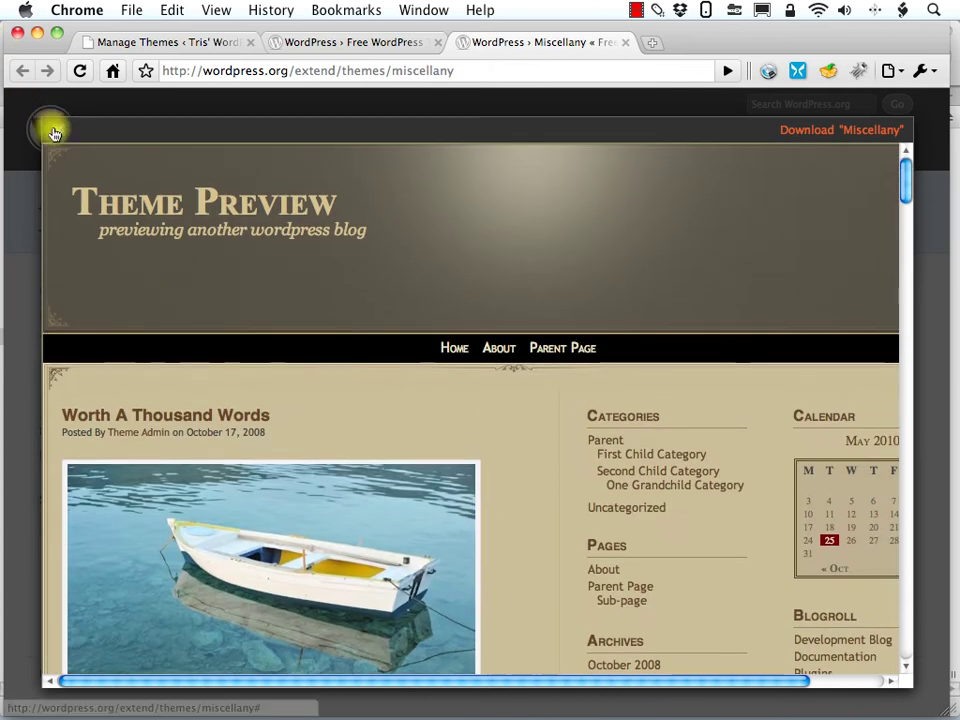
pyautogui.click(54, 134)
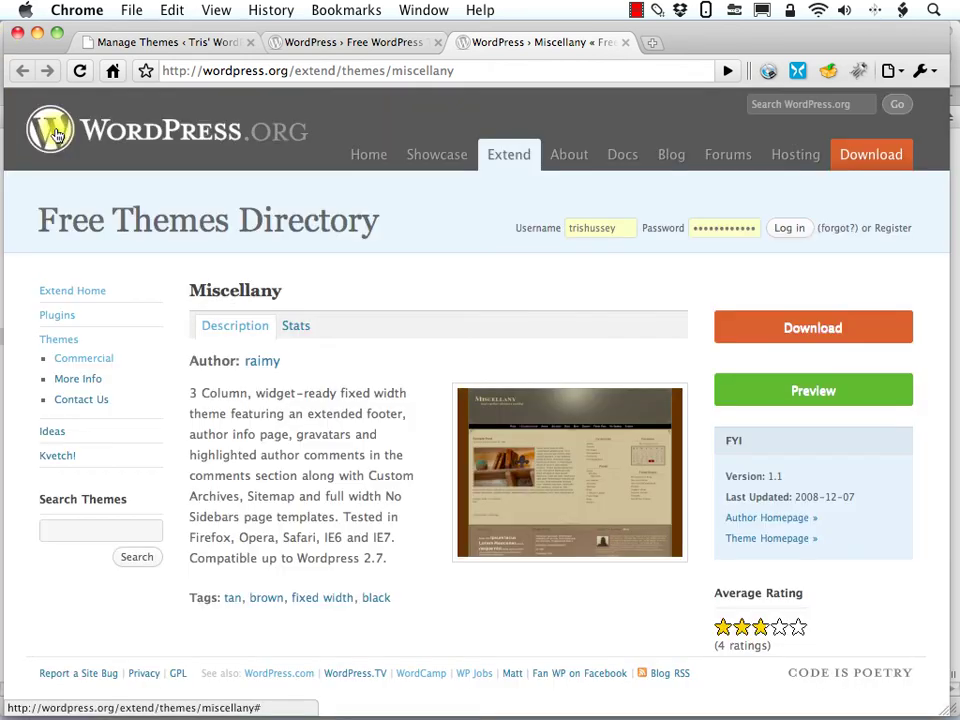
pyautogui.click(796, 333)
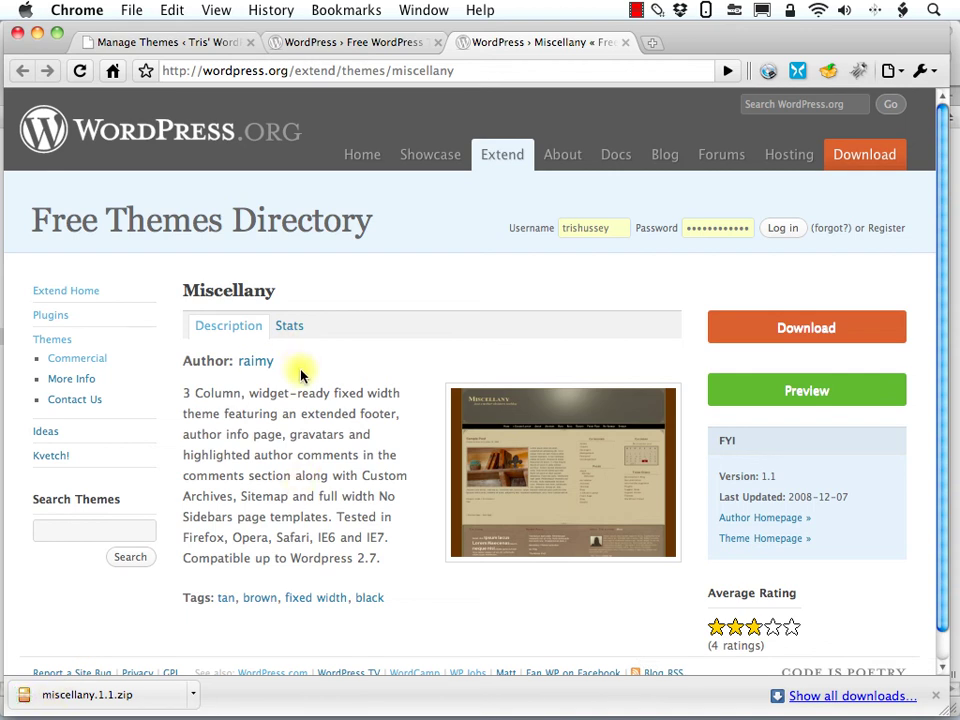
# In Finder, extract miscellany.1.1.zip in Downloads into a miscellany folder
pyautogui.press('super+Tab')
pyautogui.press('super+Tab')
pyautogui.press('super+Tab')
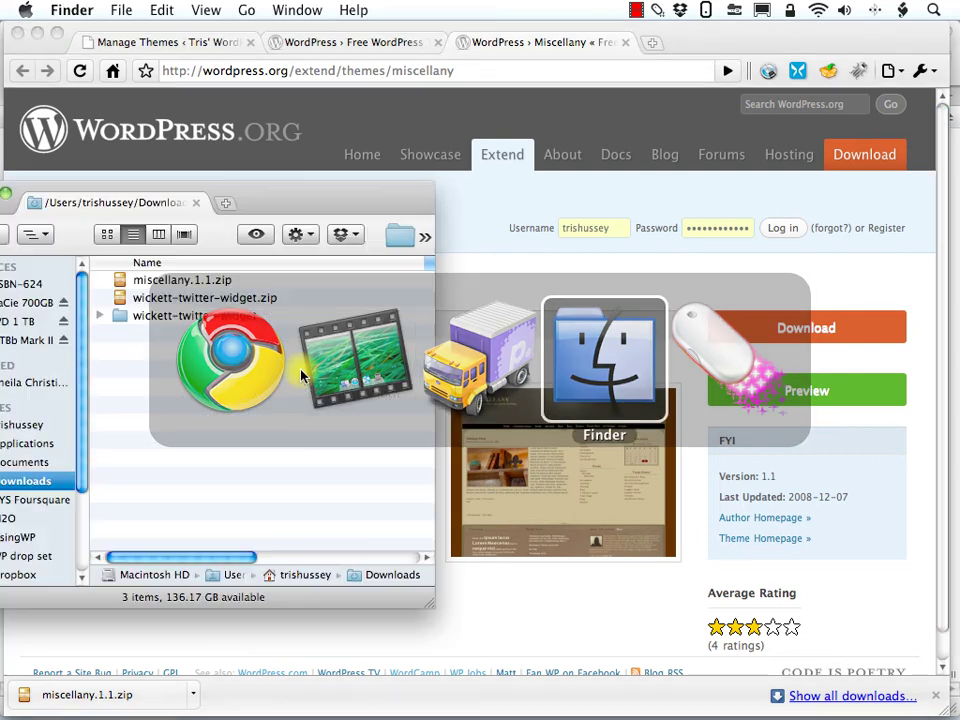
pyautogui.click(170, 281)
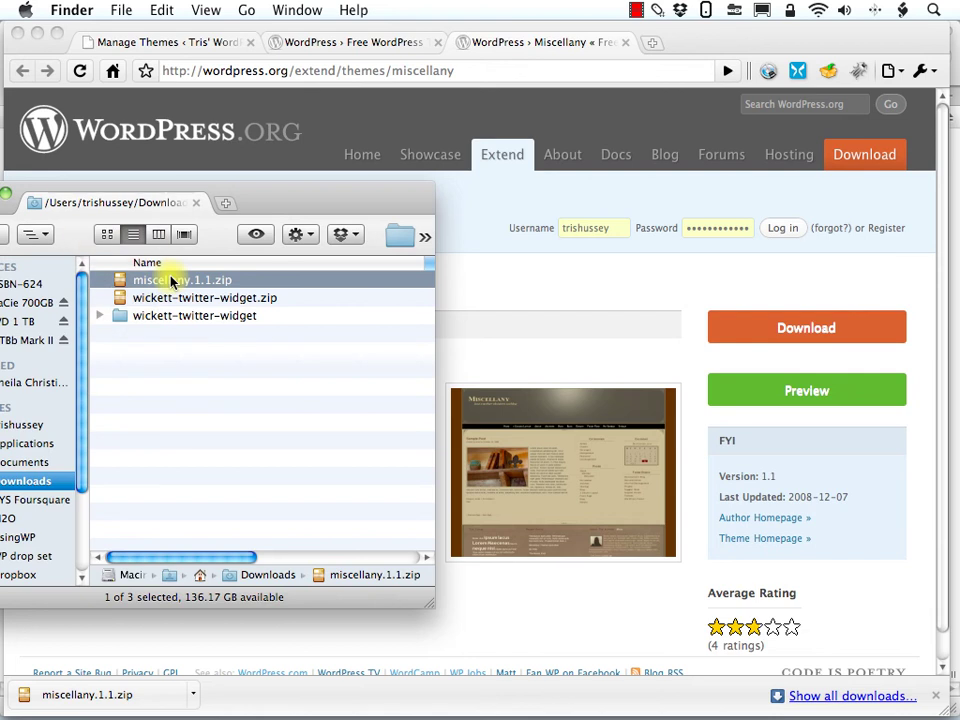
pyautogui.doubleClick(170, 281)
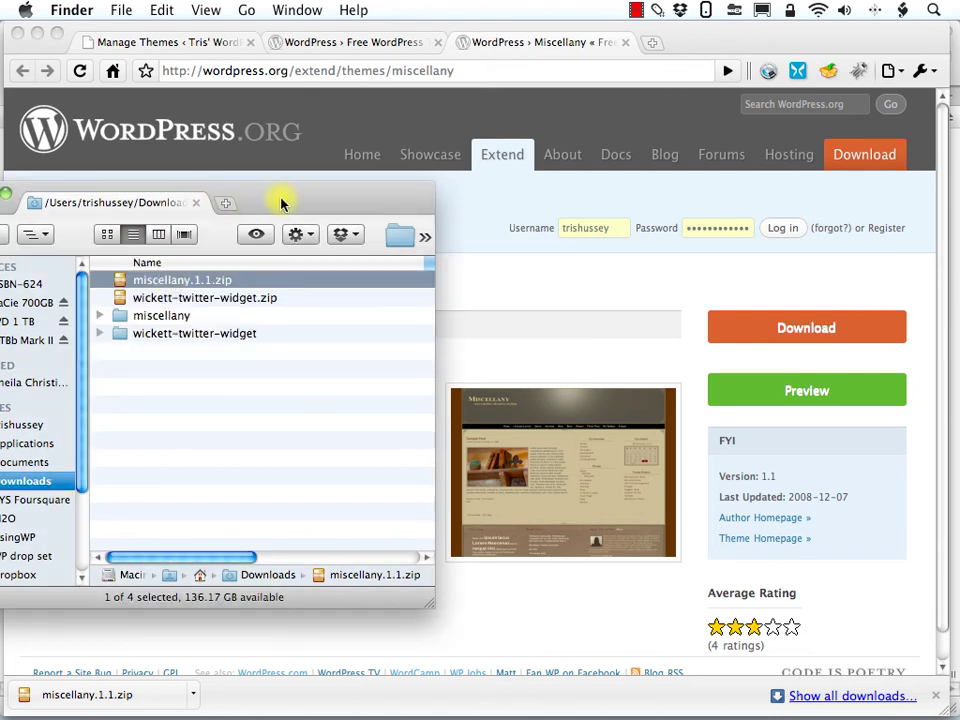
pyautogui.moveTo(281, 199); pyautogui.dragTo(373, 211)
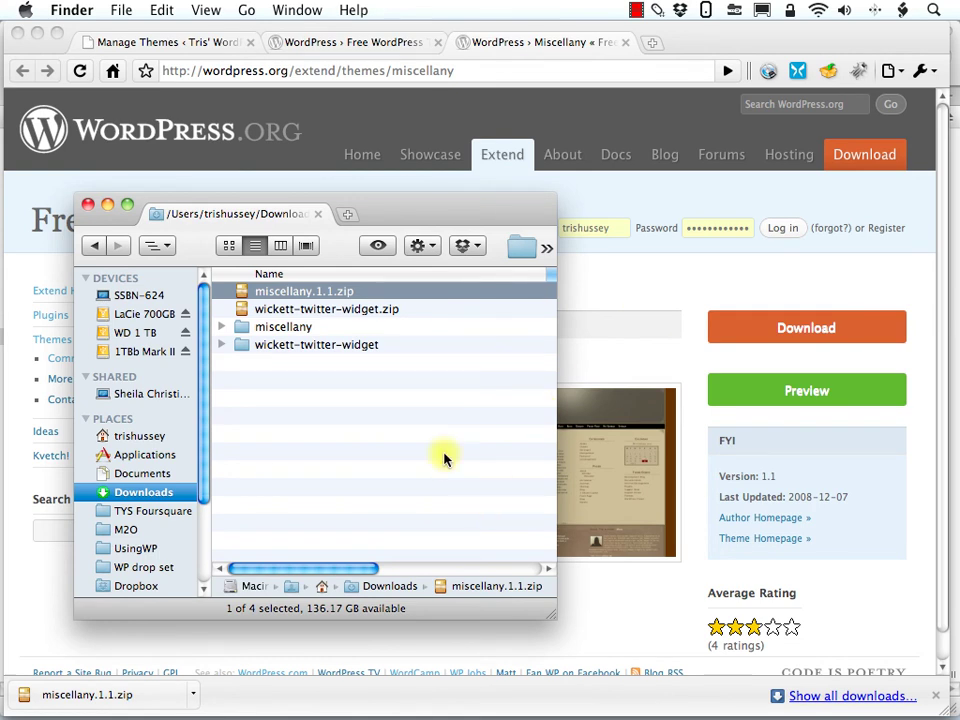
# In Transmit, navigate from wp-content into the server's themes folder
pyautogui.press('super+Tab')
pyautogui.press('super+Tab')
pyautogui.press('super+Tab')
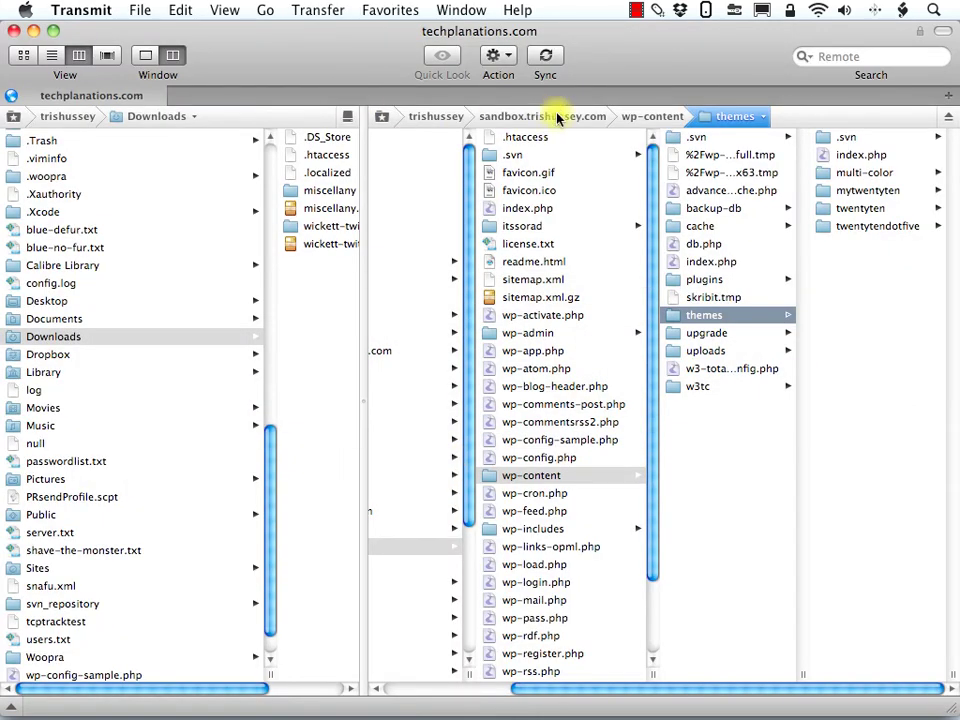
pyautogui.click(650, 116)
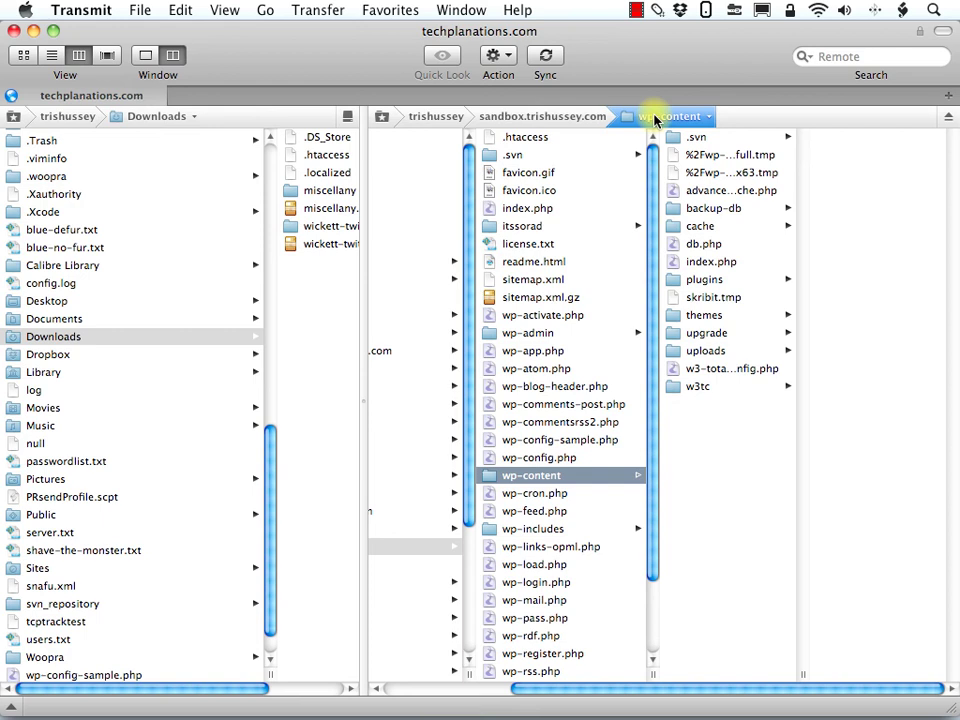
pyautogui.click(692, 316)
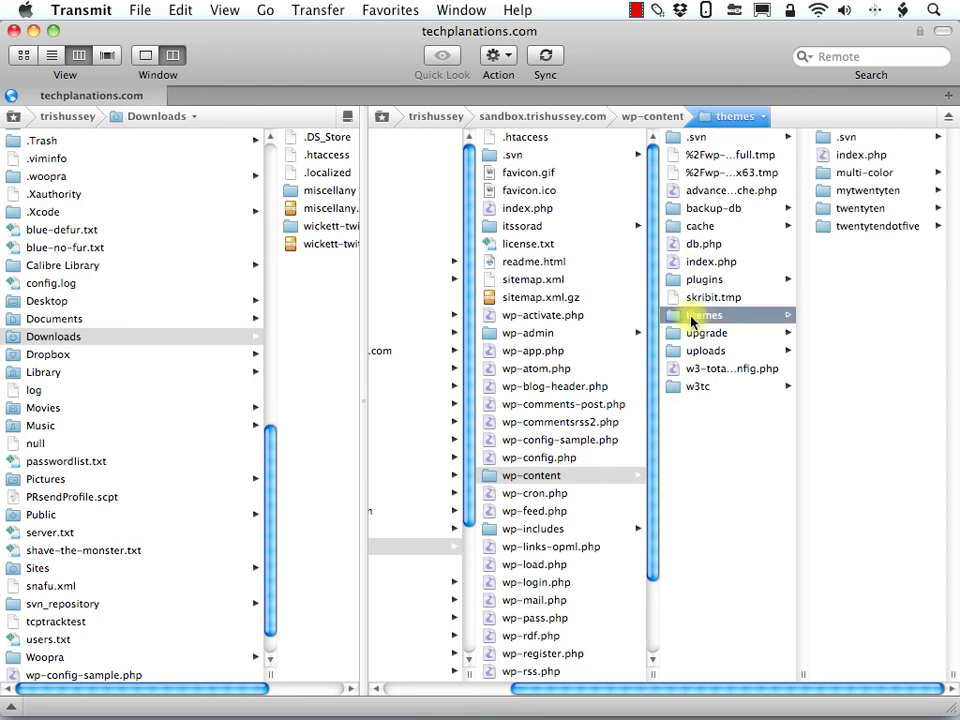
pyautogui.rightClick(866, 306)
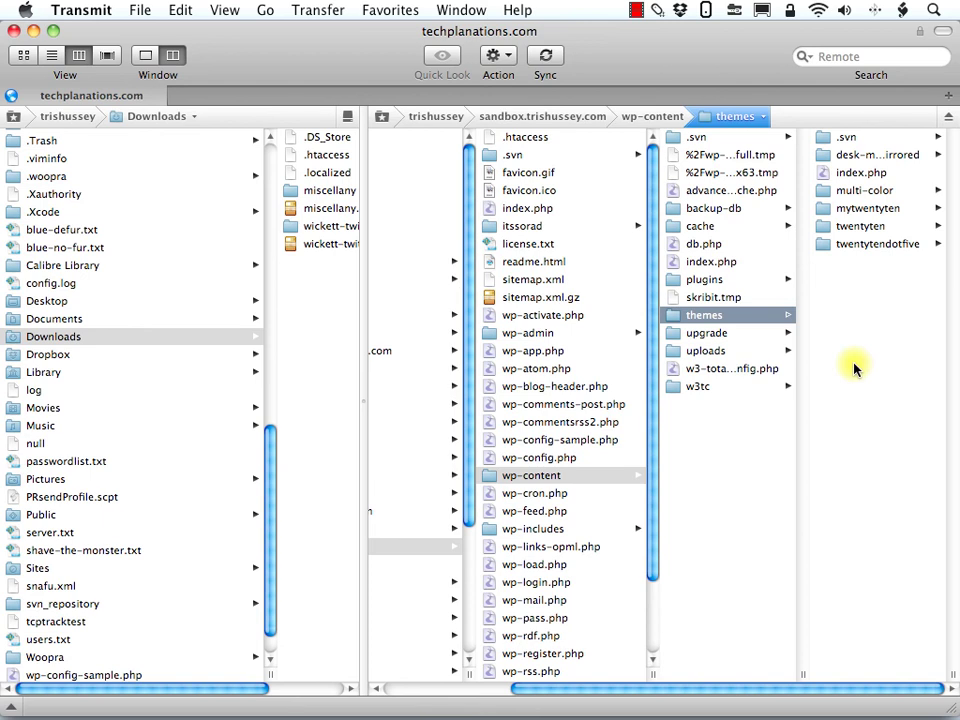
# Drag the miscellany folder from Finder's Downloads into the server's themes folder
pyautogui.press('super+Tab')
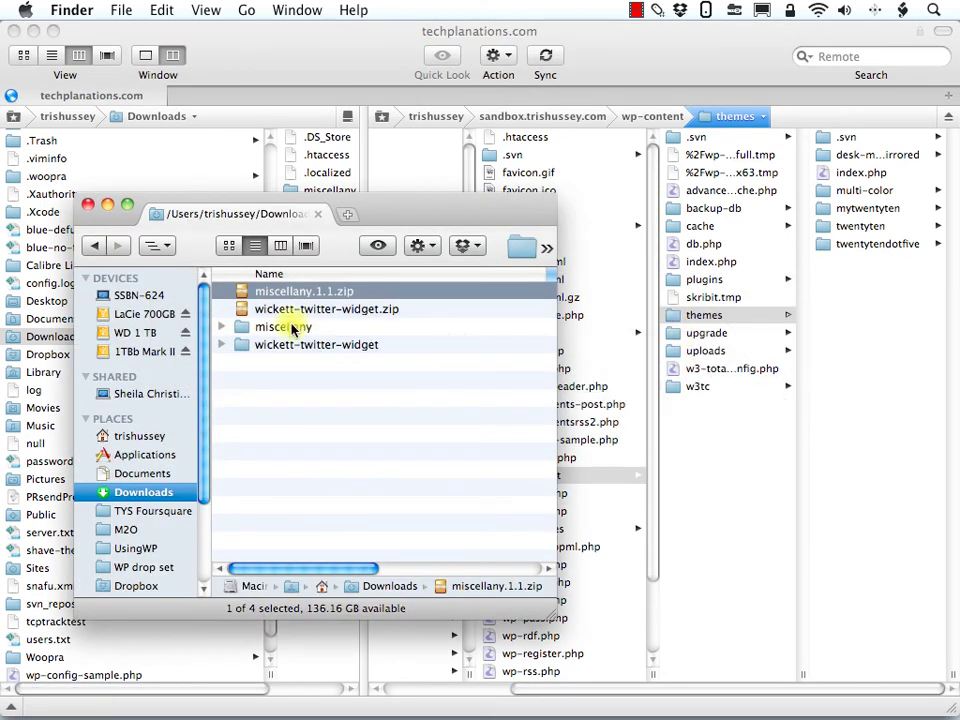
pyautogui.moveTo(292, 330); pyautogui.dragTo(708, 315)
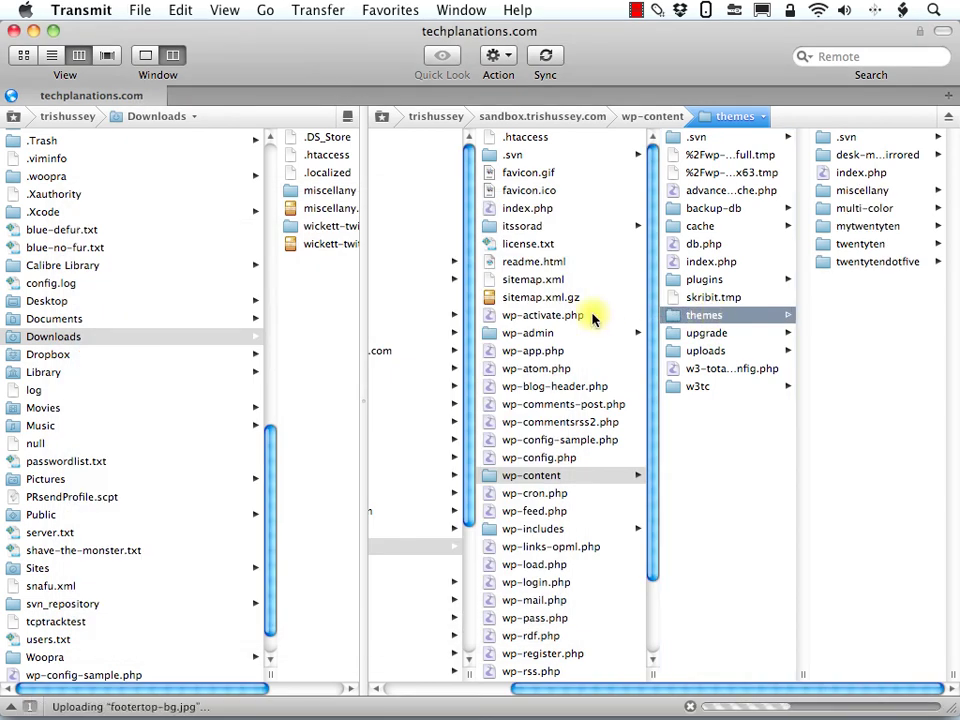
pyautogui.press('super+Tab')
pyautogui.press('super+Tab')
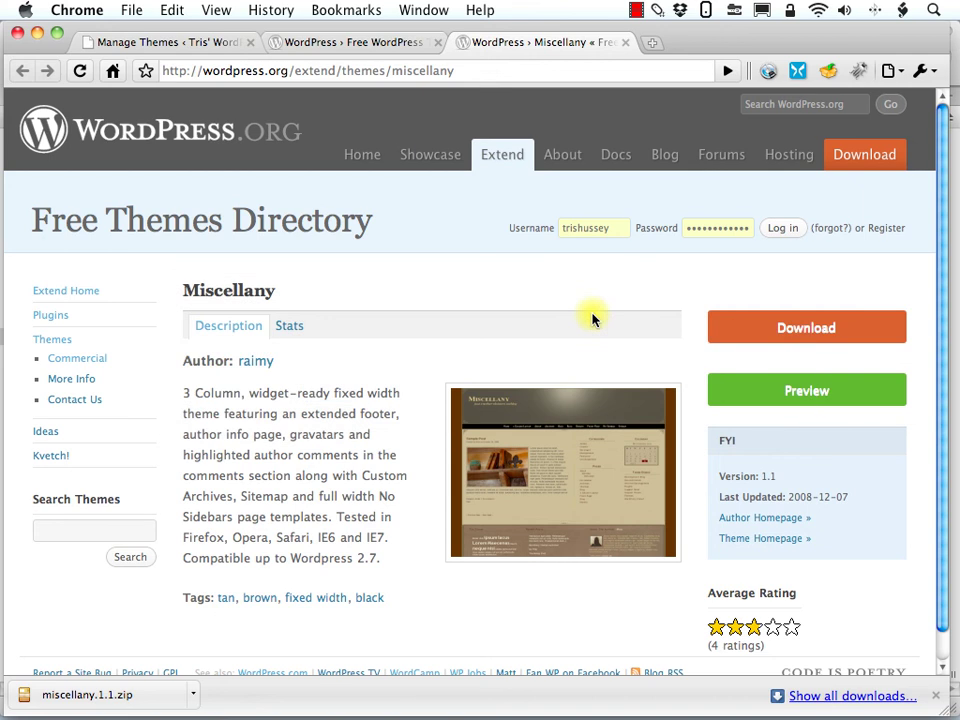
# Open the Install Themes upload form, browse to miscellany.1.1.zip, then cancel the file choice
pyautogui.click(197, 43)
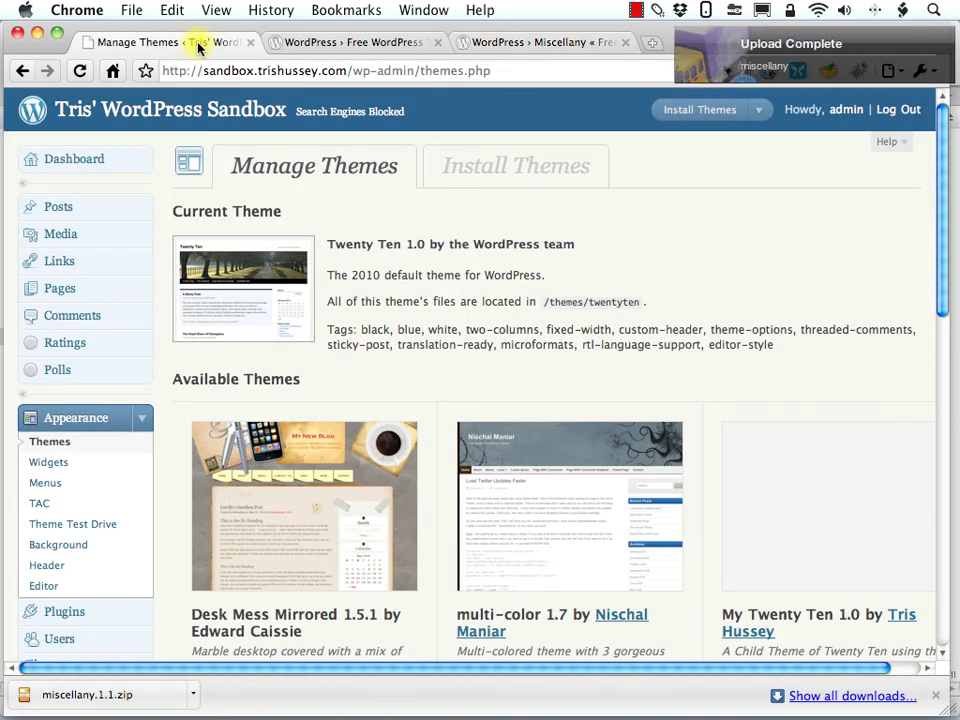
pyautogui.click(480, 174)
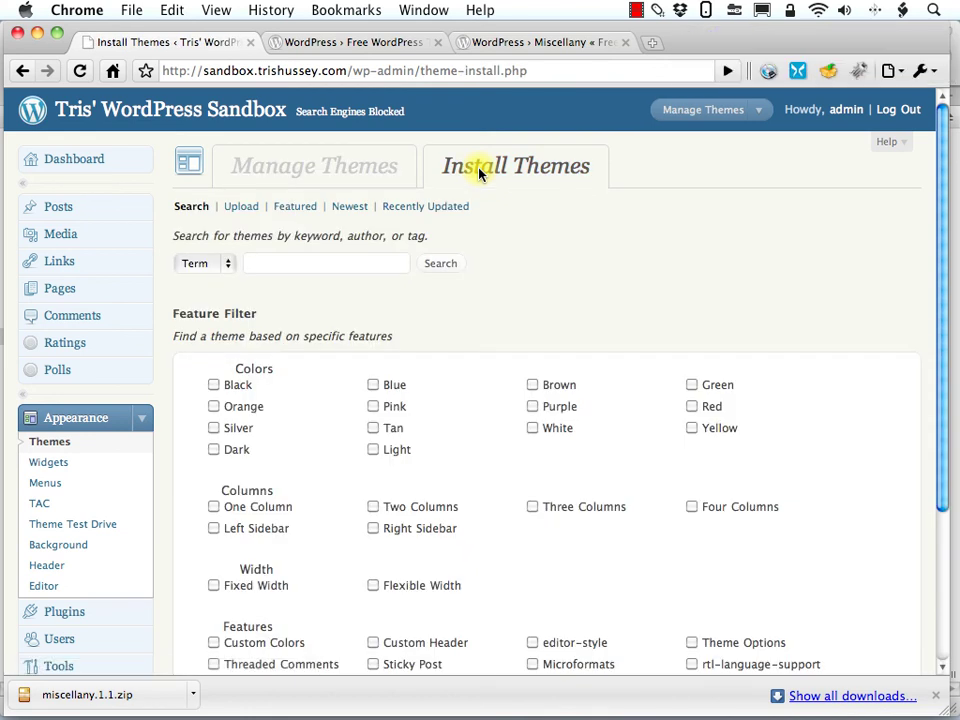
pyautogui.click(247, 210)
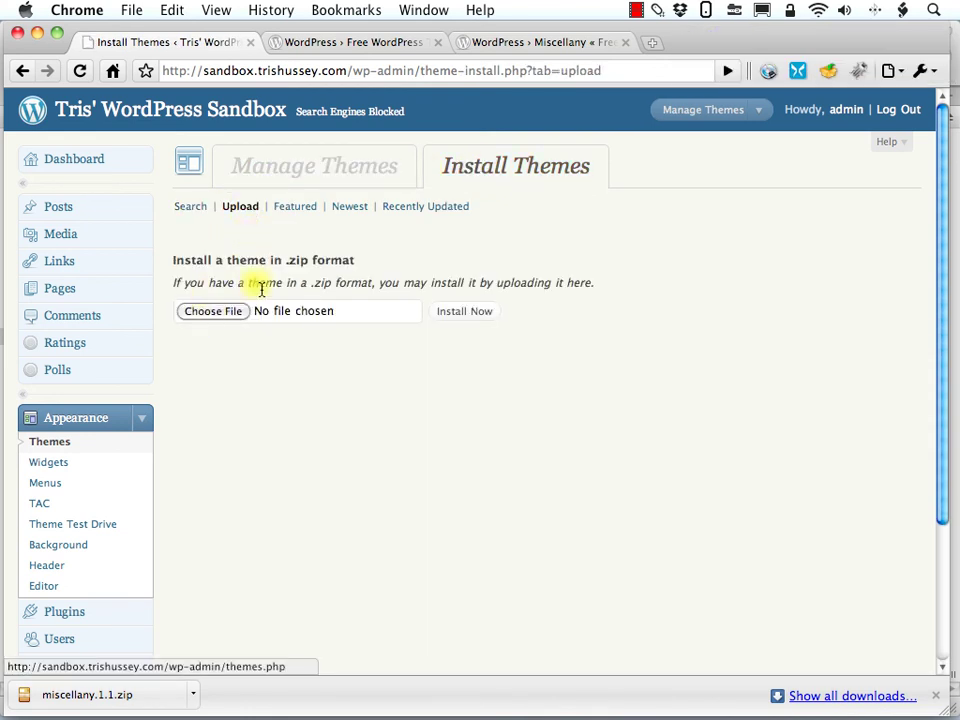
pyautogui.click(217, 315)
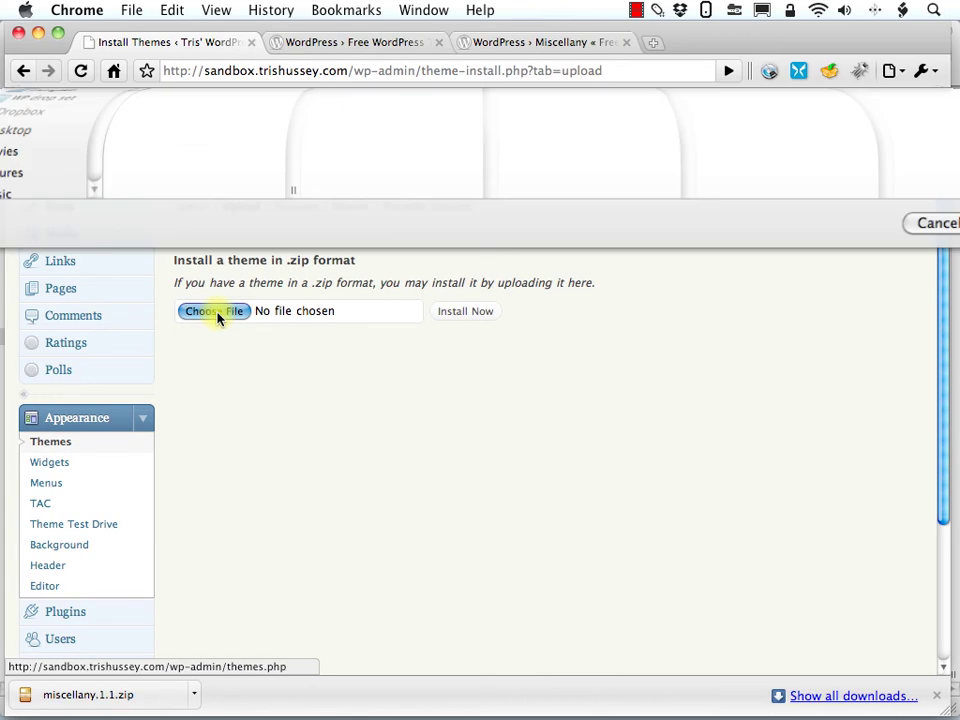
pyautogui.click(178, 157)
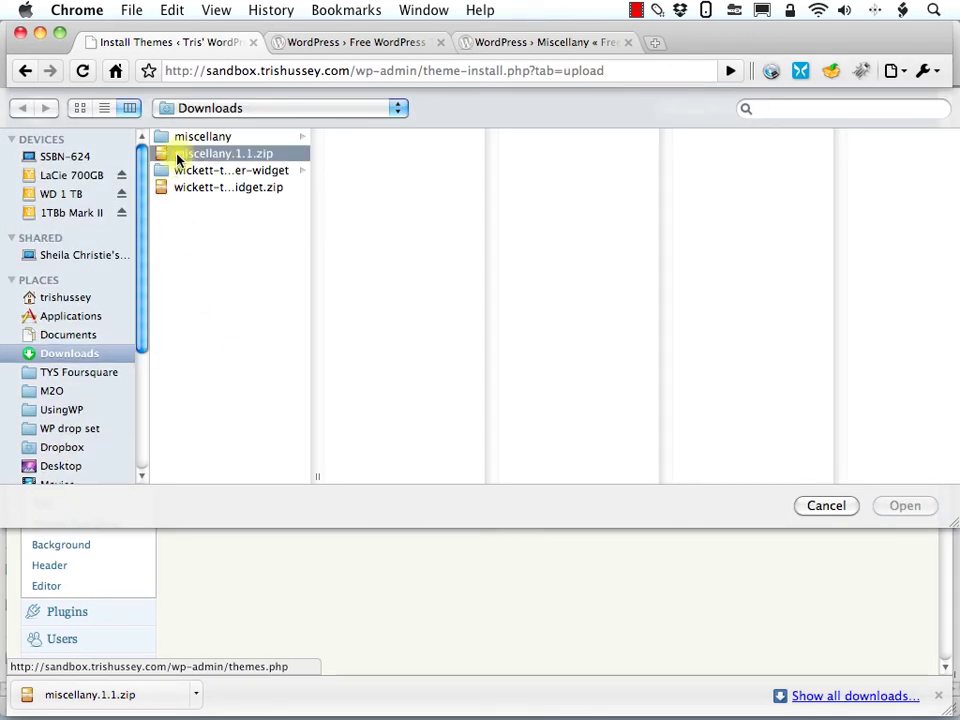
pyautogui.click(815, 506)
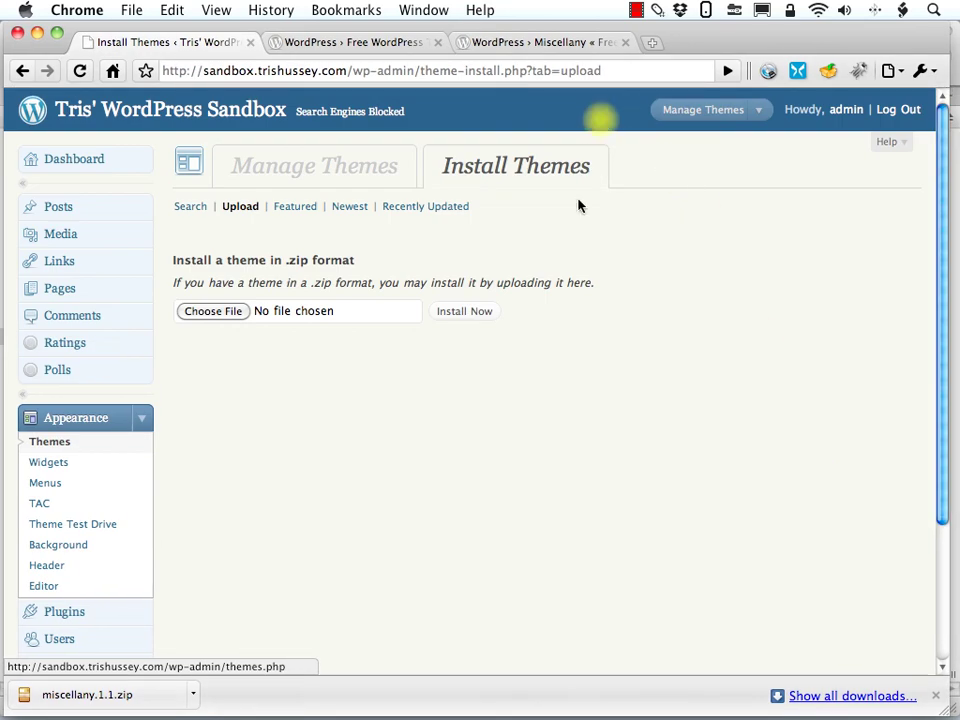
# Check the Transmit upload window, then return to WordPress in Chrome
pyautogui.press('super+Tab')
pyautogui.press('super+Tab')
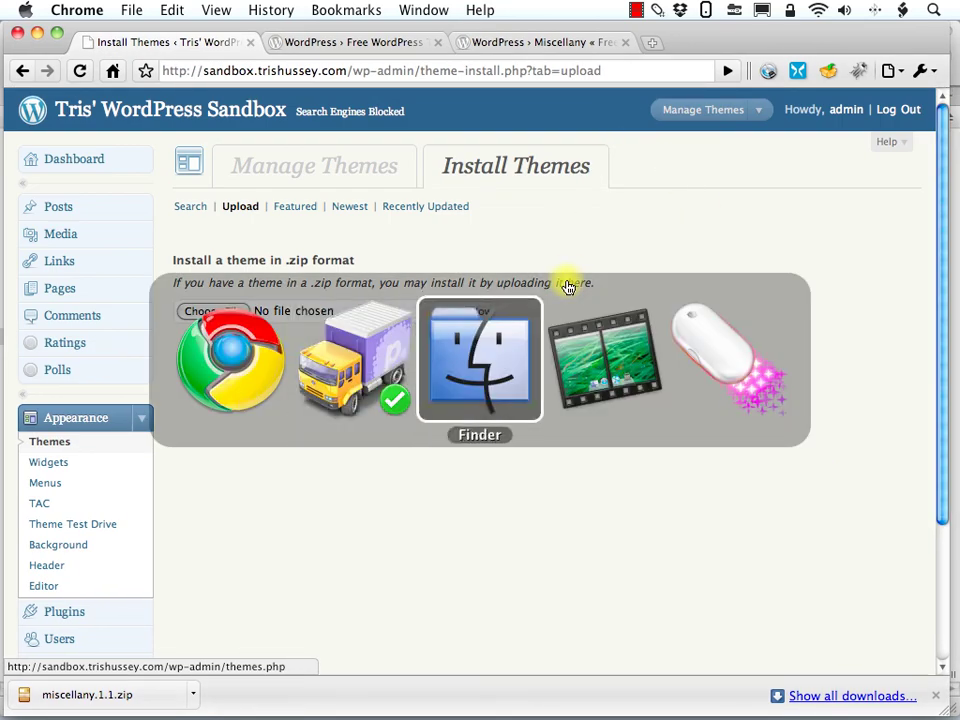
pyautogui.press('super+shift+Tab')
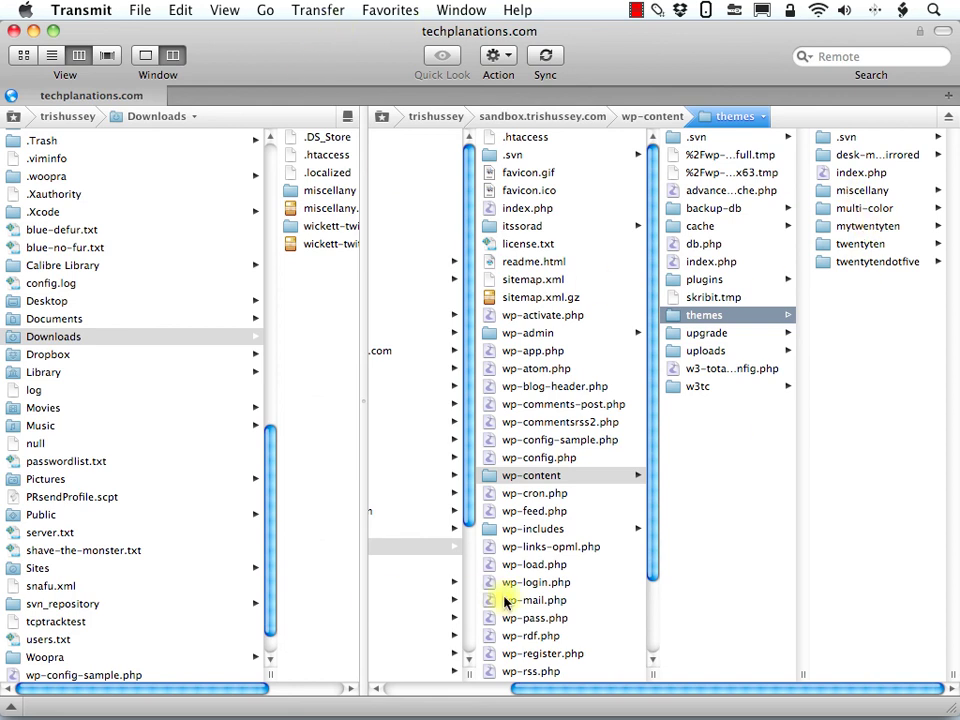
pyautogui.press('super+Tab')
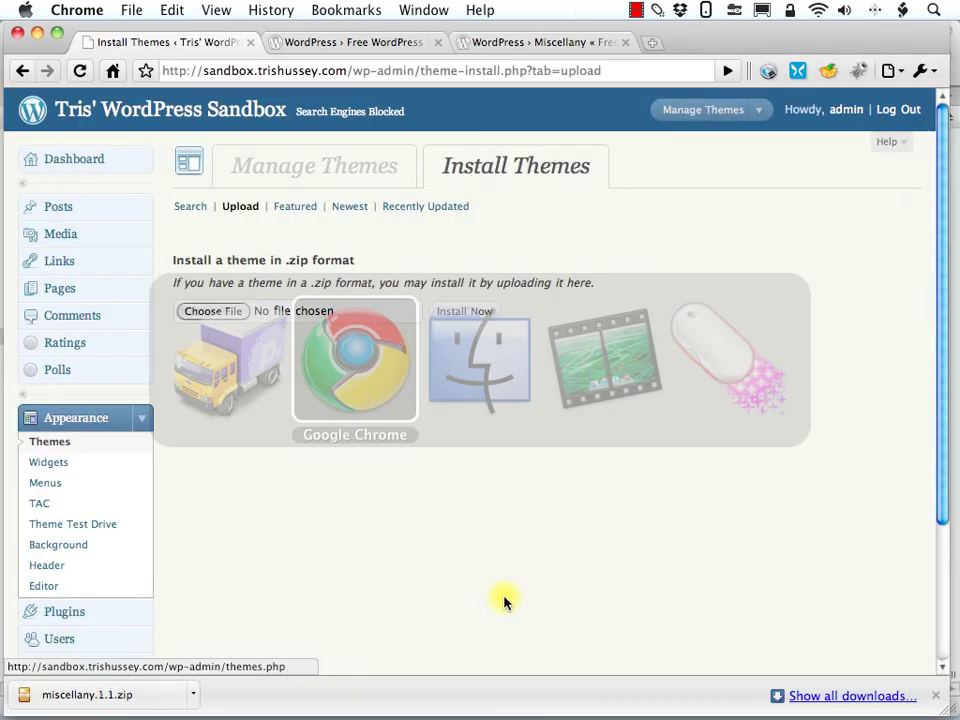
# Find Miscellany 1.1 in the Themes list and preview the site's posts in it
pyautogui.click(77, 425)
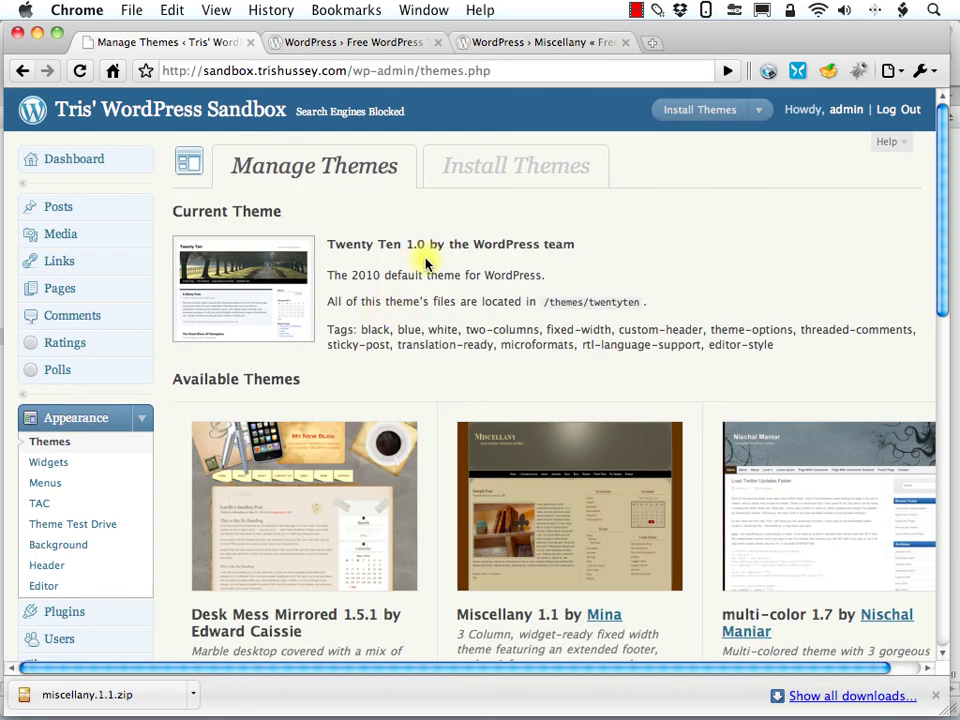
pyautogui.scroll(-5, 589, 311)
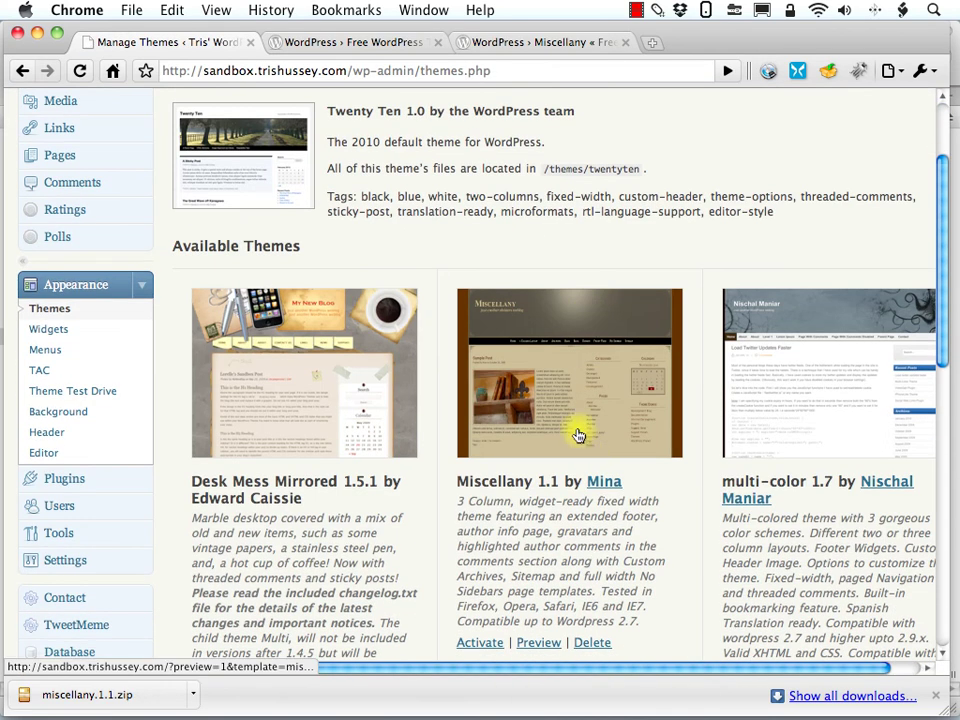
pyautogui.scroll(-1, 574, 435)
pyautogui.click(535, 531)
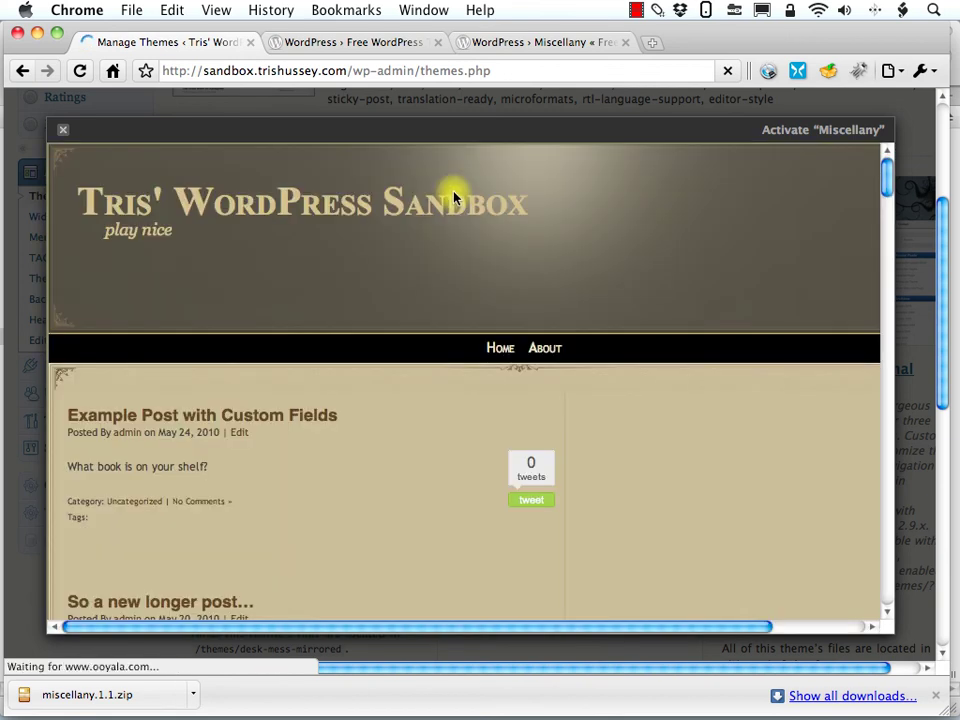
pyautogui.scroll(-6, 453, 205)
pyautogui.scroll(-14, 453, 225)
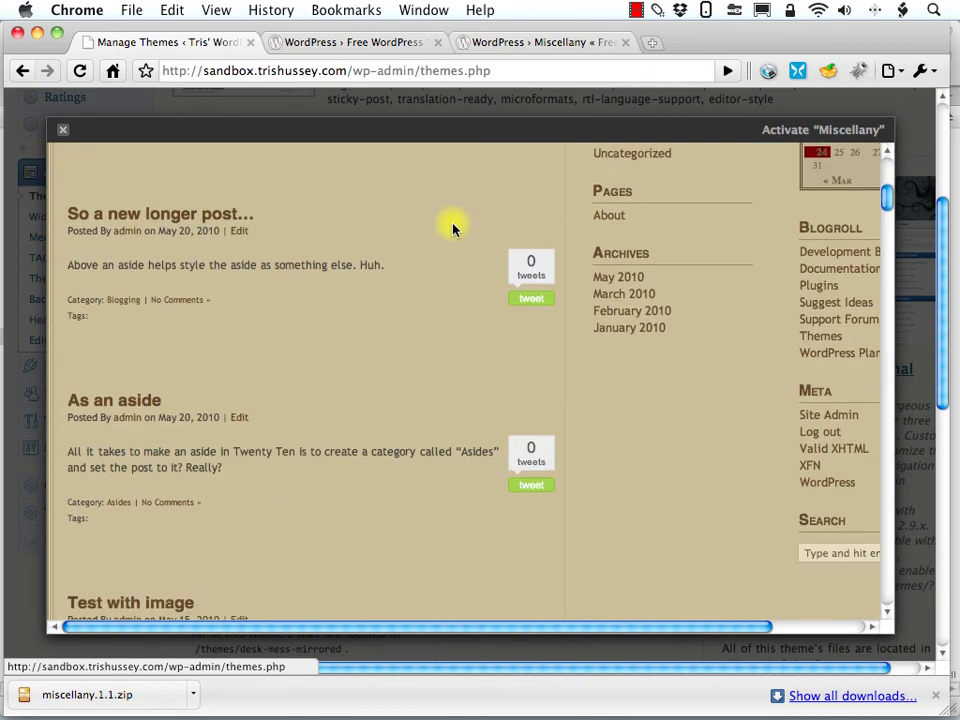
pyautogui.scroll(16, 453, 232)
pyautogui.scroll(5, 453, 234)
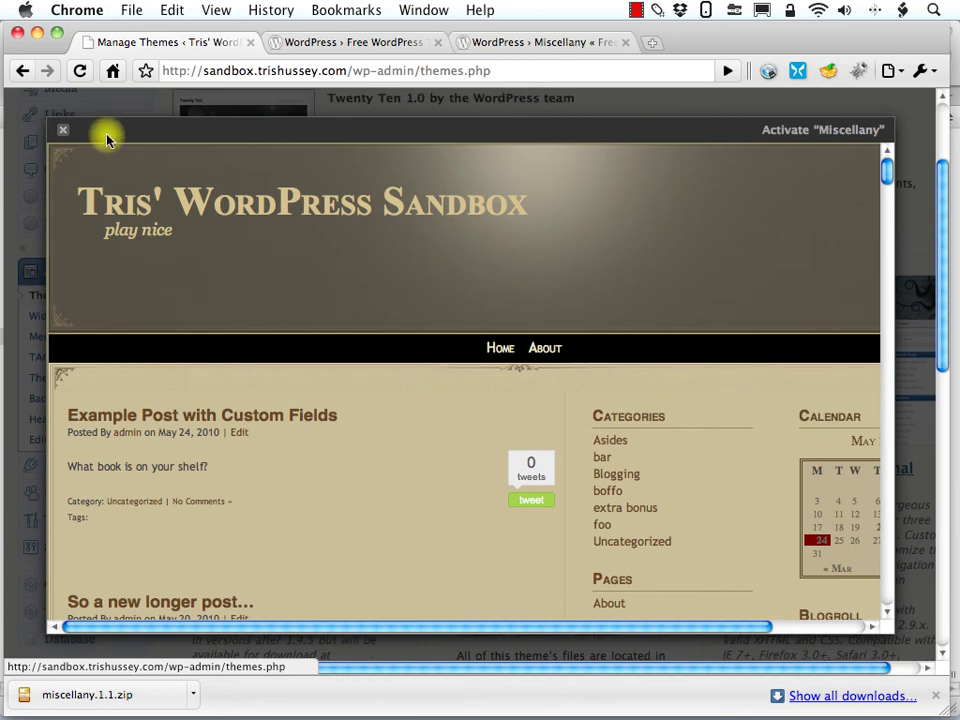
# Close the Miscellany preview and go to Install Themes > Upload
pyautogui.click(62, 138)
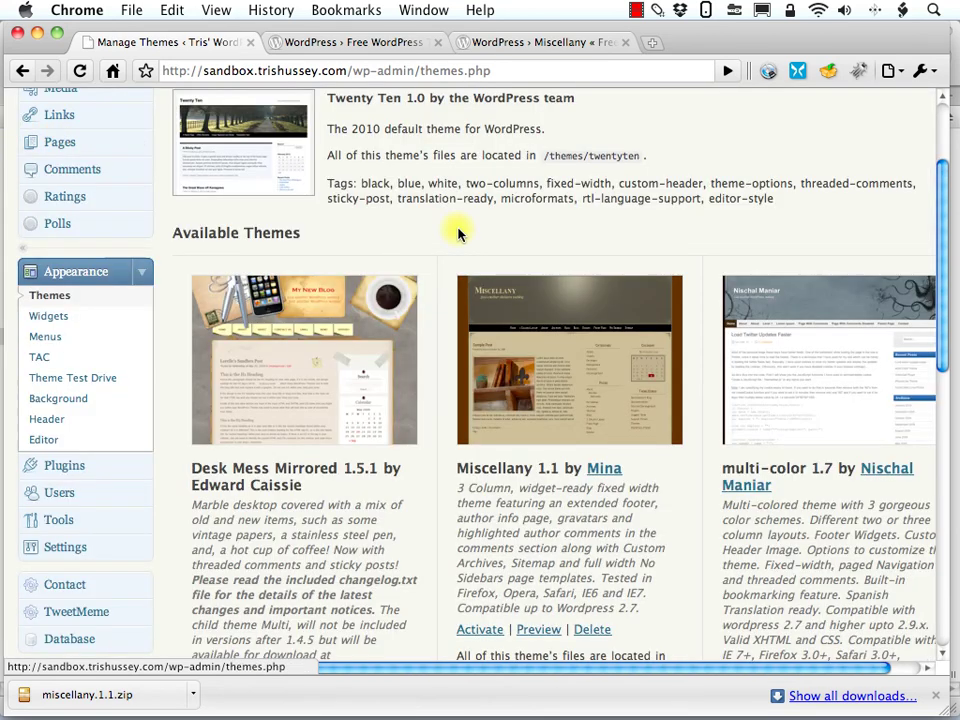
pyautogui.scroll(-3, 457, 231)
pyautogui.scroll(5, 457, 231)
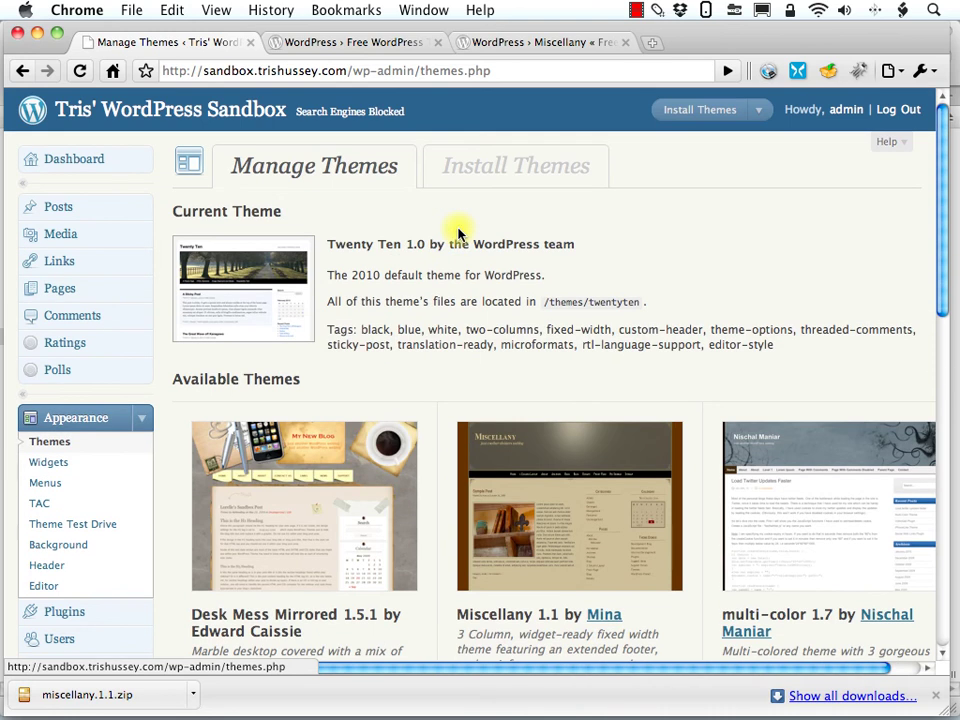
pyautogui.click(495, 164)
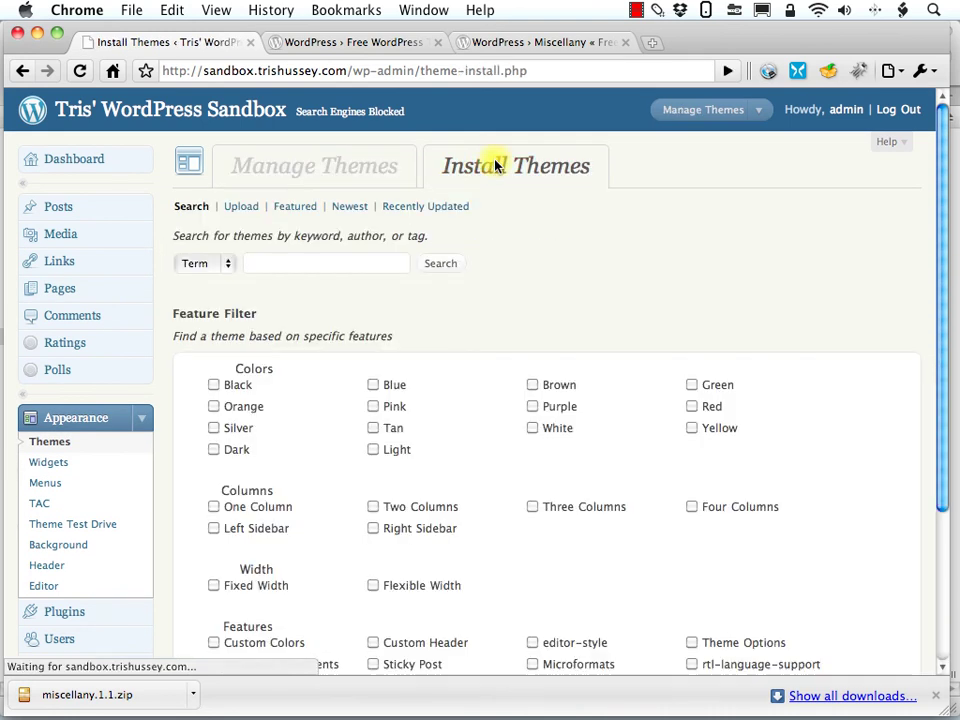
pyautogui.scroll(-1, 532, 370)
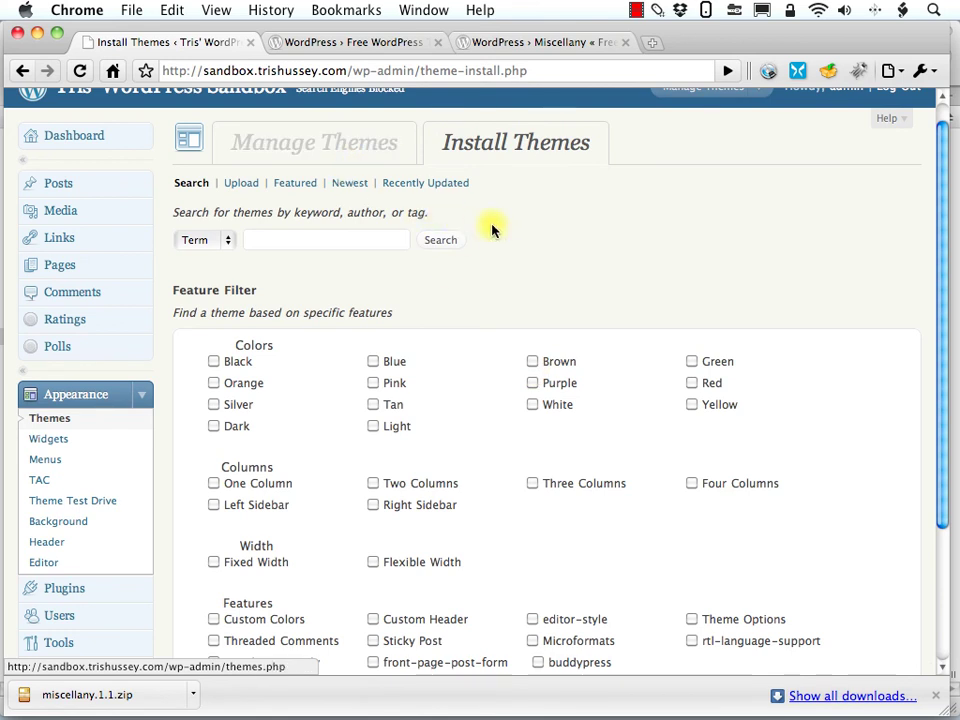
pyautogui.click(239, 184)
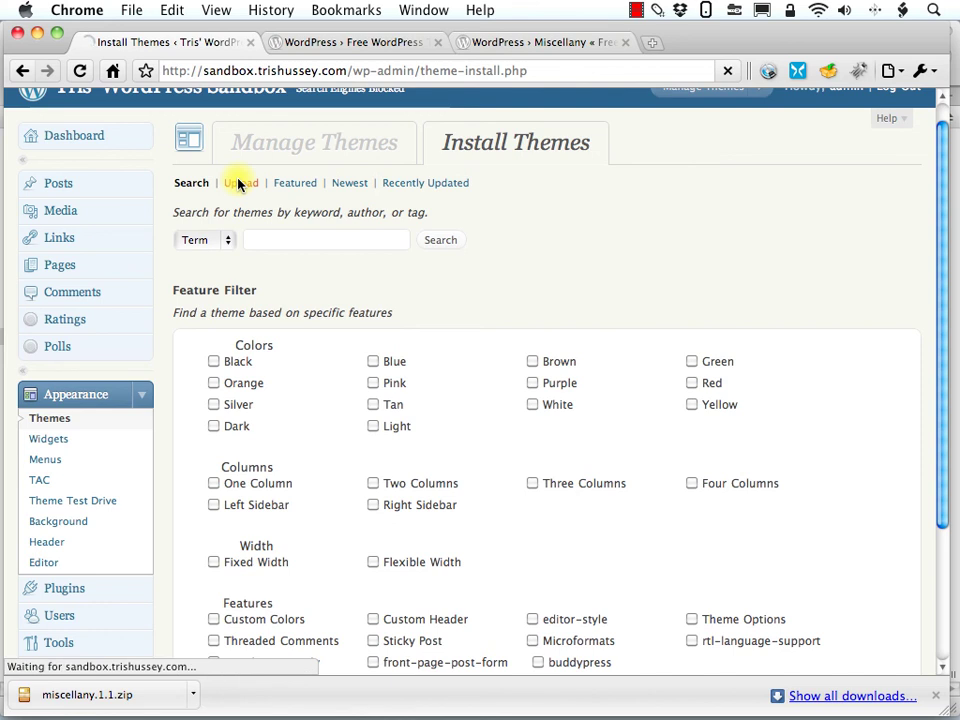